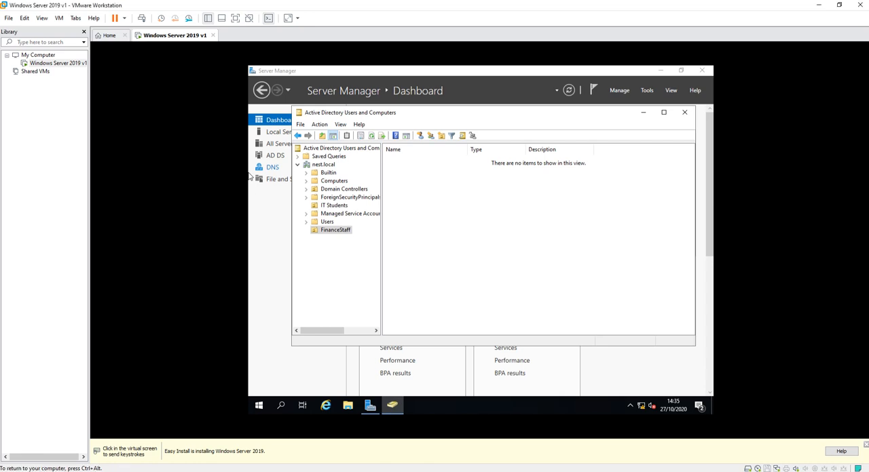
# Check the group membership of the third user in the IT Students organizational unit, and open the FinanceStaff organizational unit.
pyautogui.click(327, 222)
pyautogui.click(331, 206)
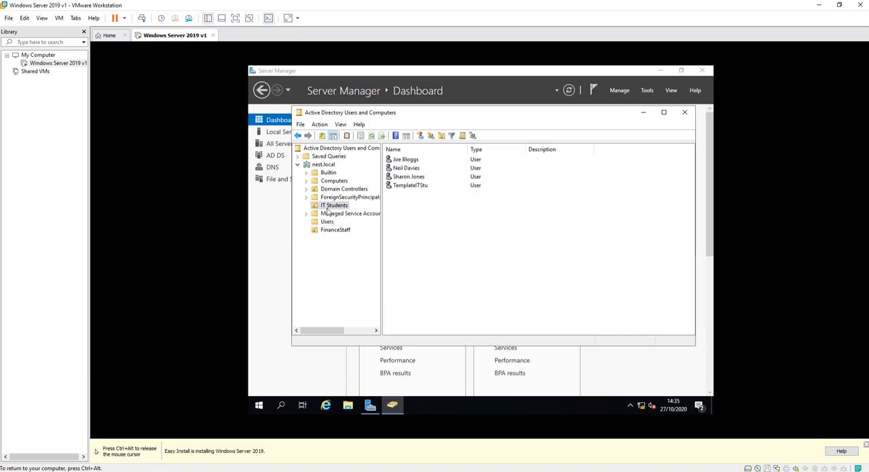
pyautogui.doubleClick(408, 177)
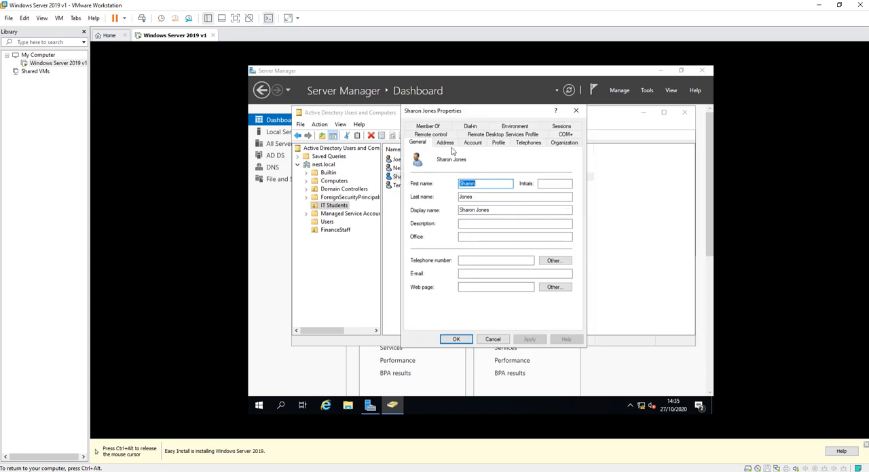
pyautogui.click(435, 127)
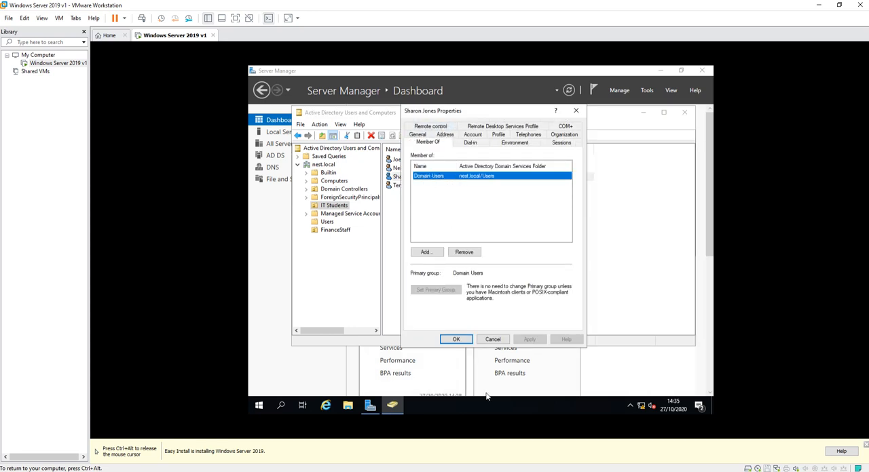
pyautogui.click(493, 340)
pyautogui.click(330, 234)
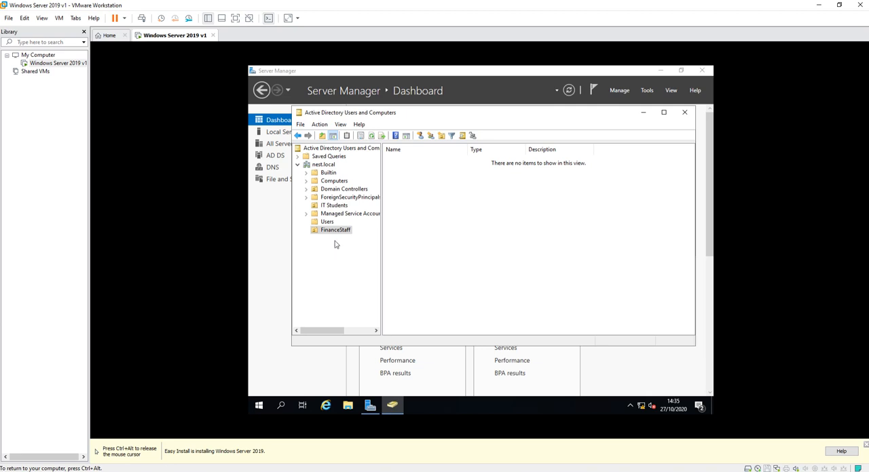
pyautogui.click(329, 237)
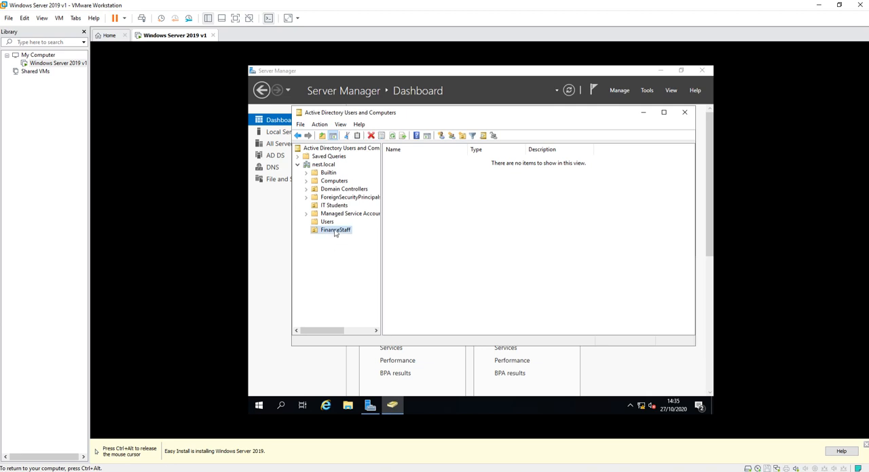
pyautogui.rightClick(325, 166)
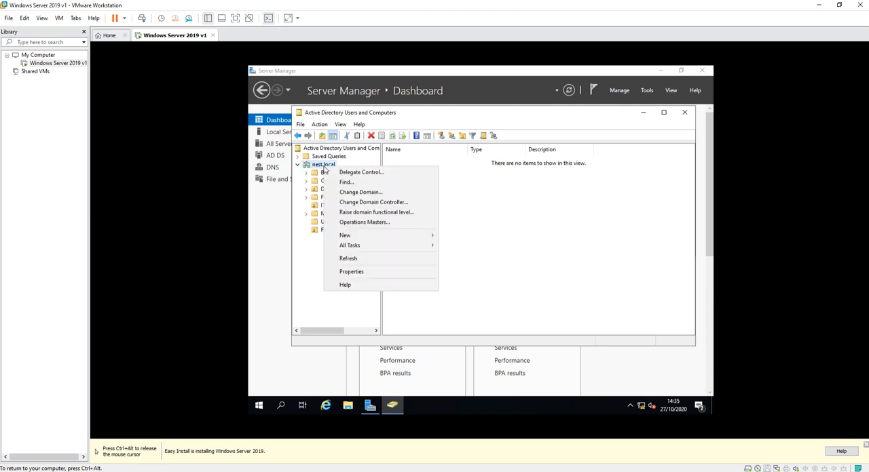
pyautogui.moveTo(347, 236)
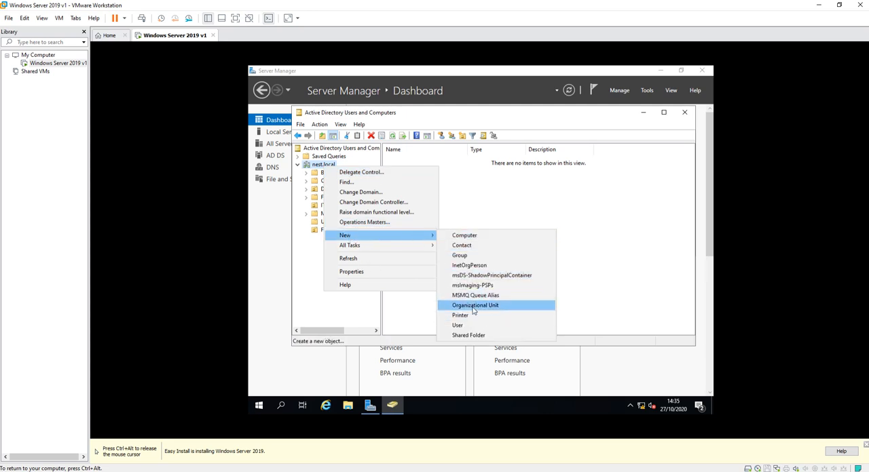
pyautogui.click(314, 249)
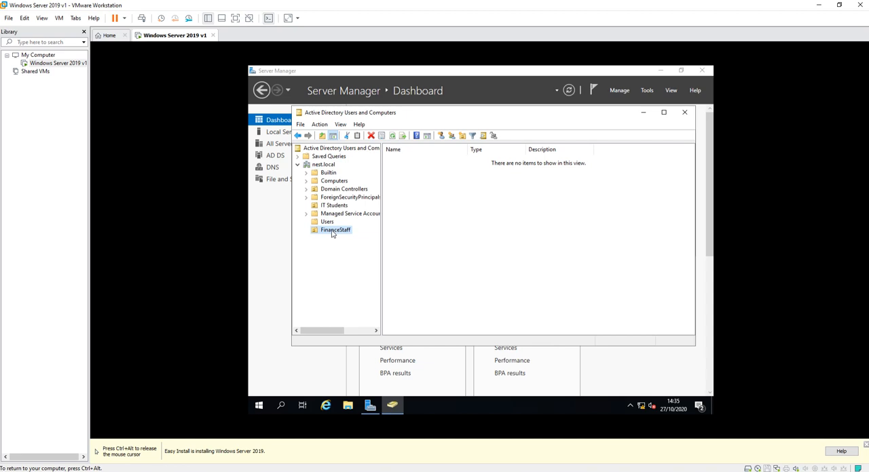
pyautogui.rightClick(445, 221)
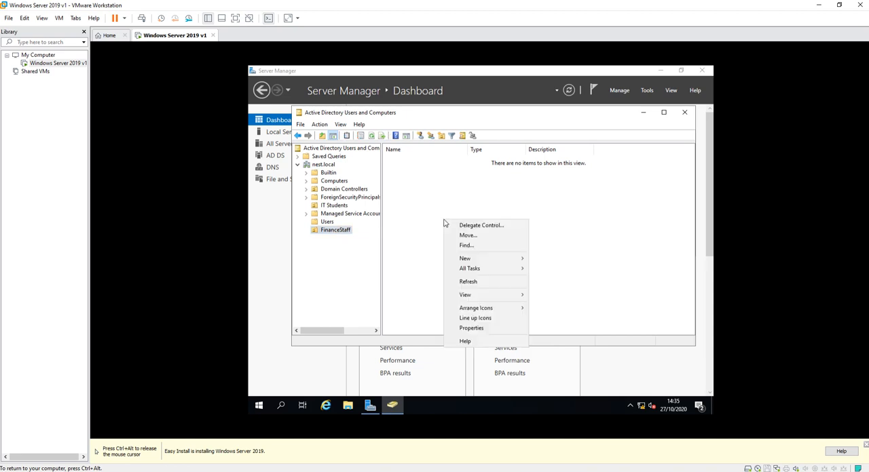
pyautogui.click(341, 240)
# Start a new user in the FinanceStaff organizational unit with the person's first name, last name and logon name, and proceed to the password settings.
pyautogui.rightClick(337, 235)
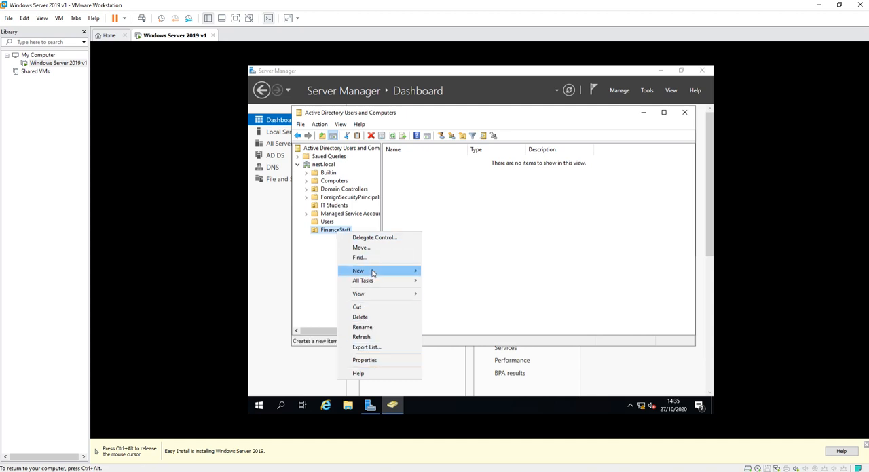
pyautogui.moveTo(373, 273)
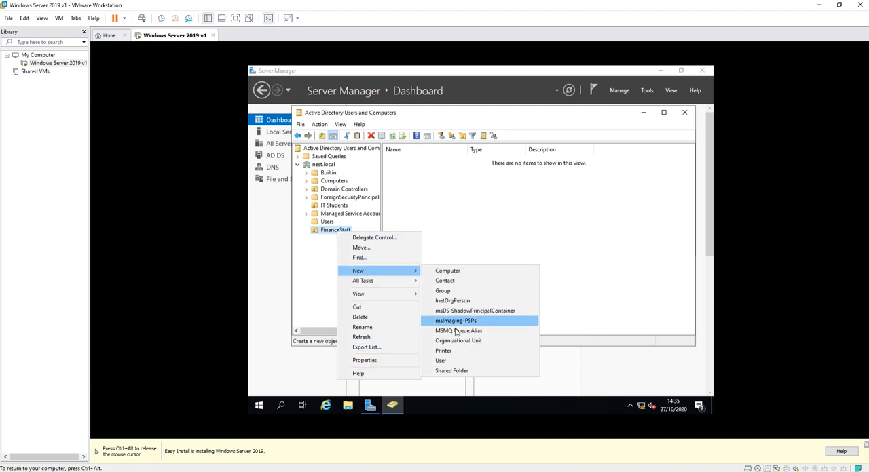
pyautogui.click(441, 361)
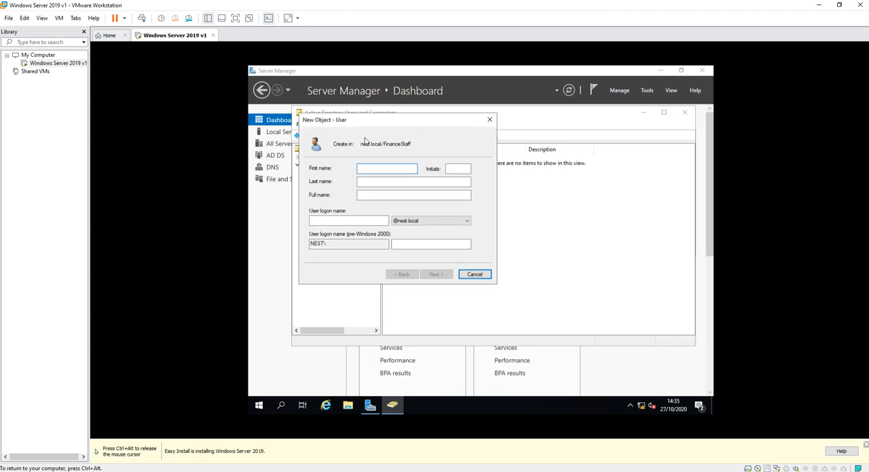
pyautogui.write('Leah')
pyautogui.click(377, 182)
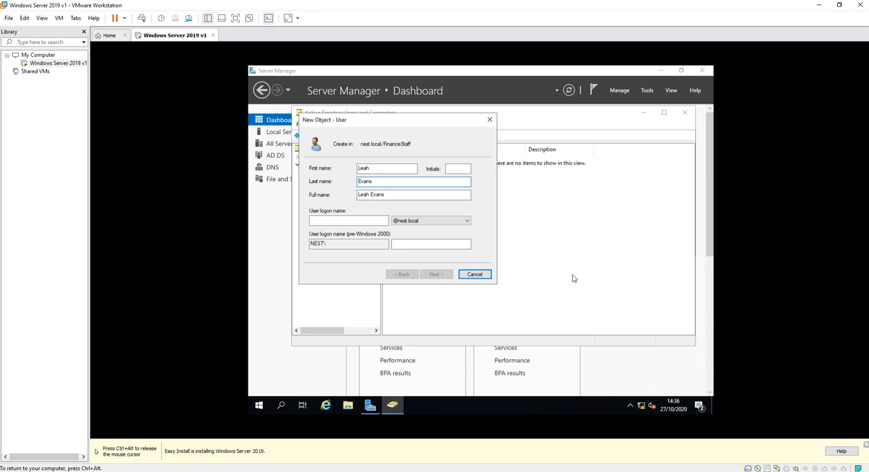
pyautogui.click(331, 222)
pyautogui.write('Leah')
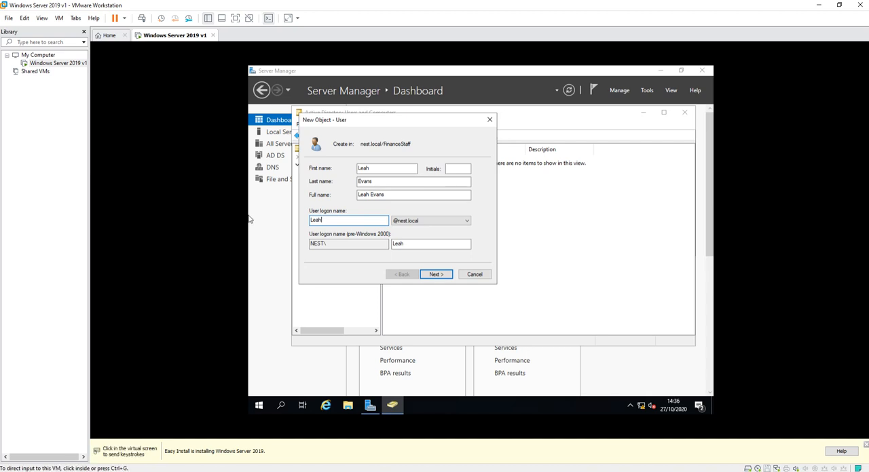
pyautogui.click(434, 275)
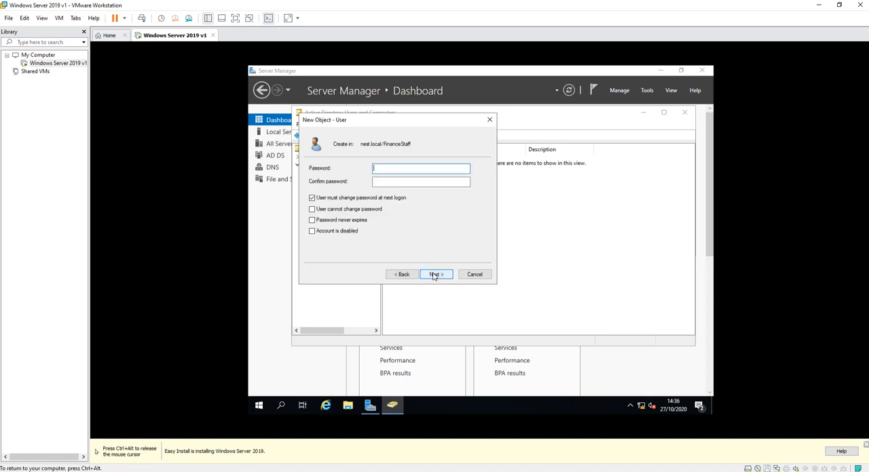
# Disable the password change at next logon, enable cannot change password and never expires, enter and confirm the account password, and create the user.
pyautogui.click(311, 197)
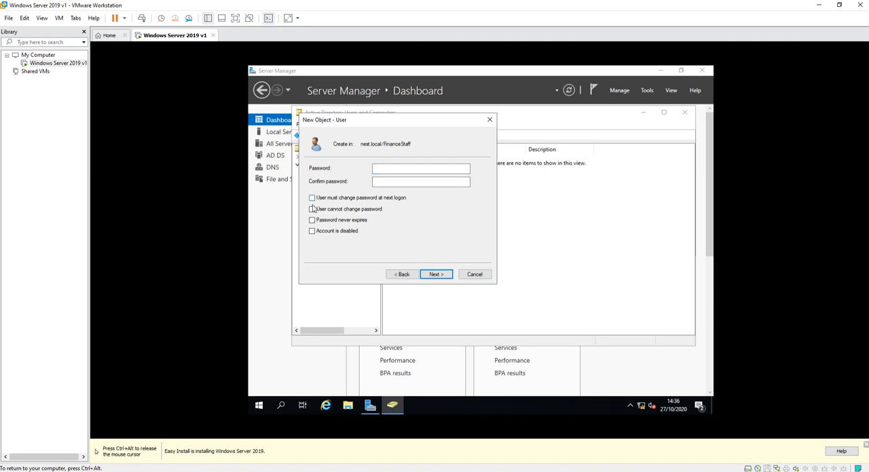
pyautogui.click(311, 209)
pyautogui.click(311, 220)
pyautogui.click(395, 171)
pyautogui.press('Tab')
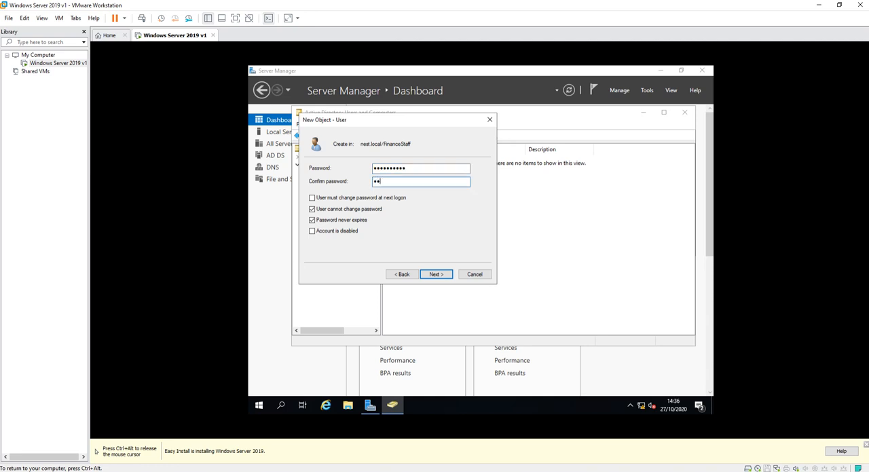
pyautogui.write('••••••••')
pyautogui.click(436, 275)
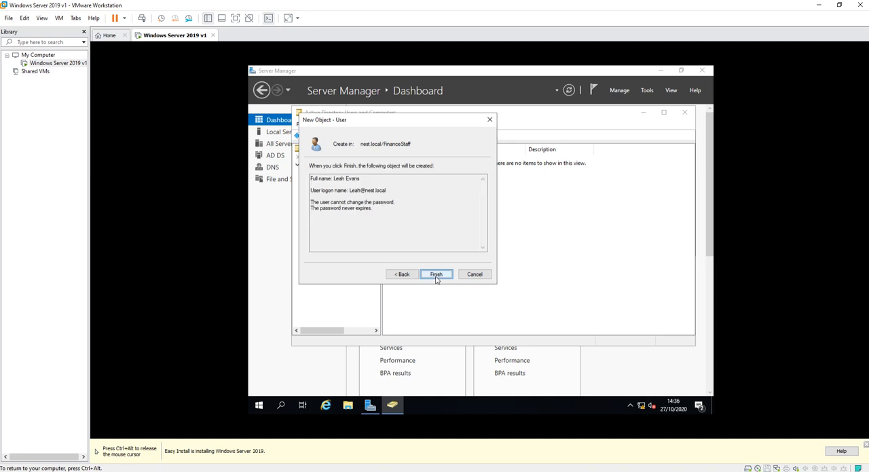
pyautogui.click(436, 276)
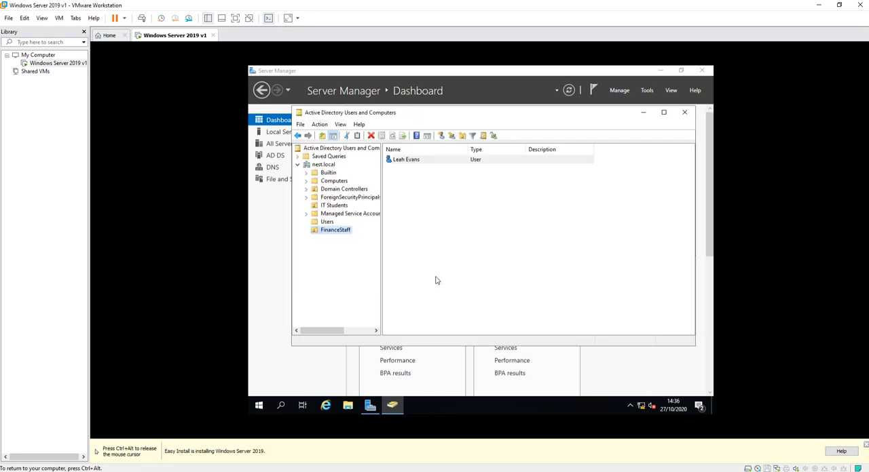
# Check the group membership in the properties of the new FinanceStaff user.
pyautogui.rightClick(406, 160)
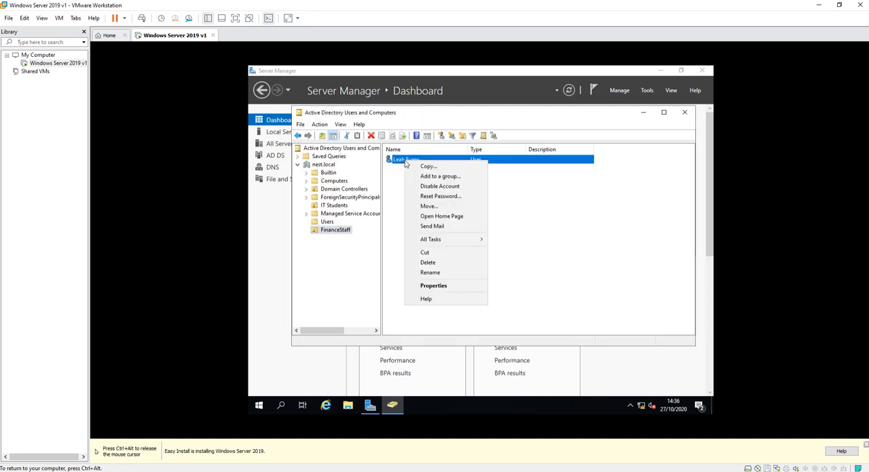
pyautogui.click(457, 290)
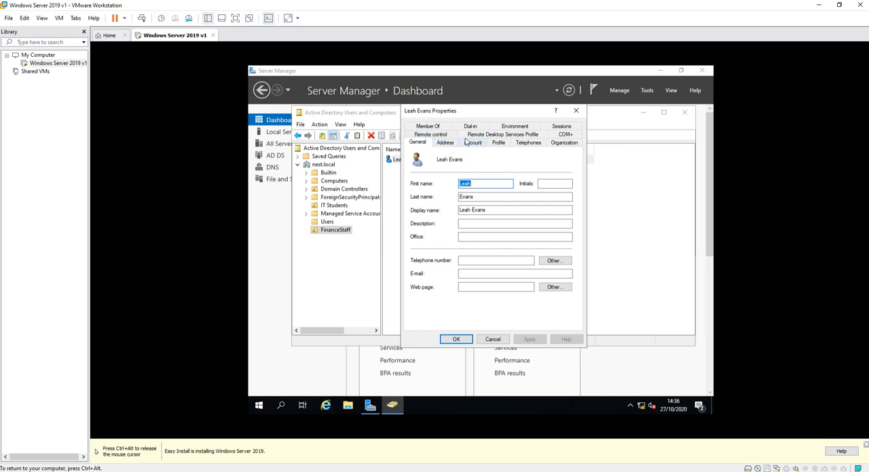
pyautogui.click(435, 127)
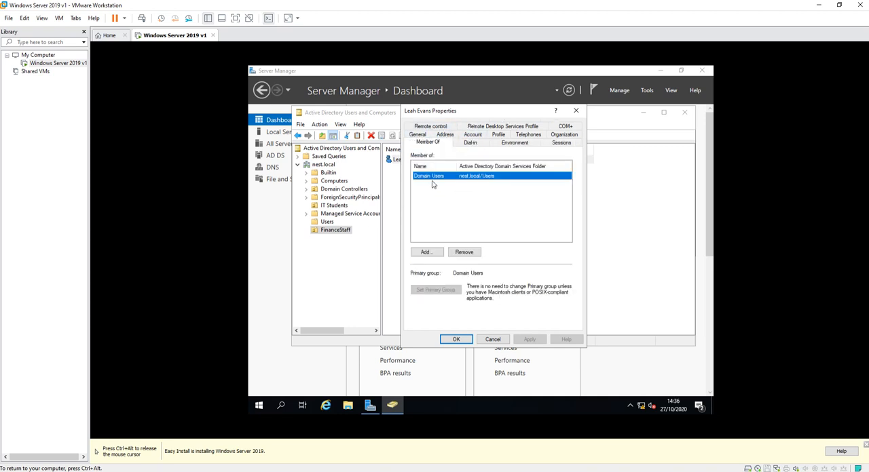
pyautogui.click(492, 341)
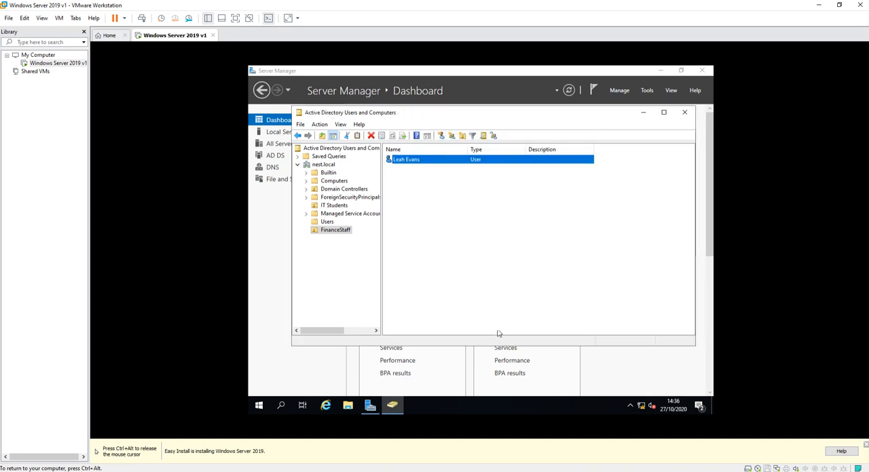
# Examine the advanced sharing permissions of the PublicIT folder on Local Disk (C:).
pyautogui.click(347, 406)
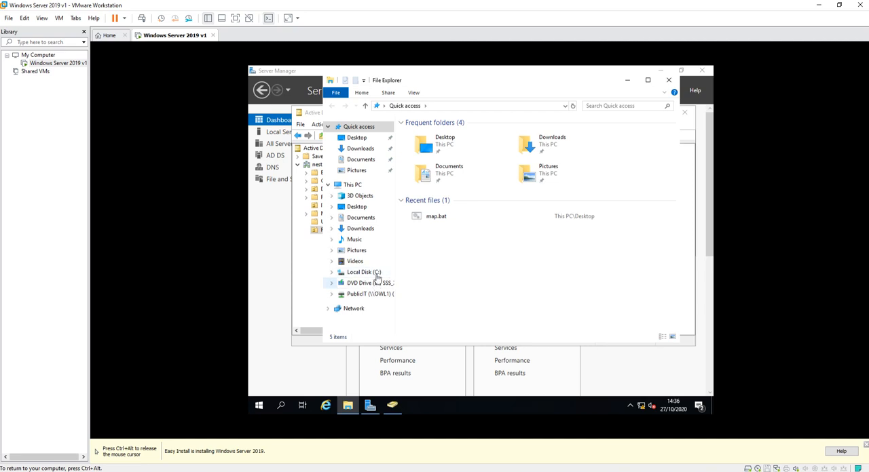
pyautogui.click(377, 273)
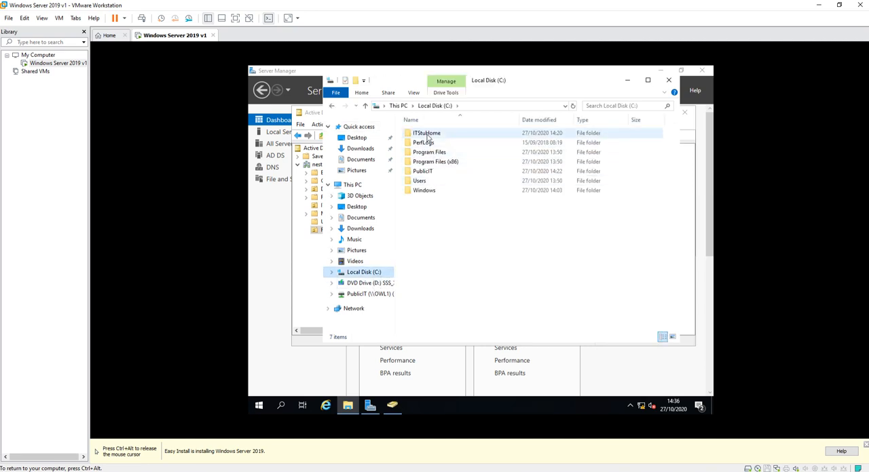
pyautogui.rightClick(422, 175)
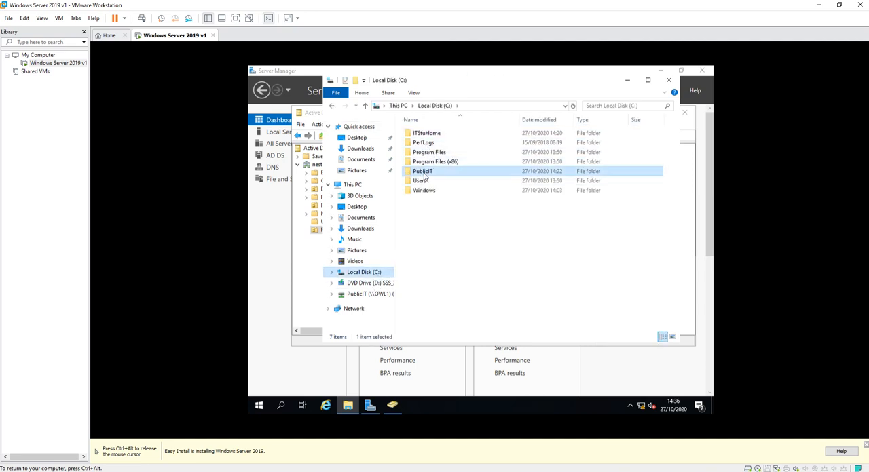
pyautogui.click(450, 325)
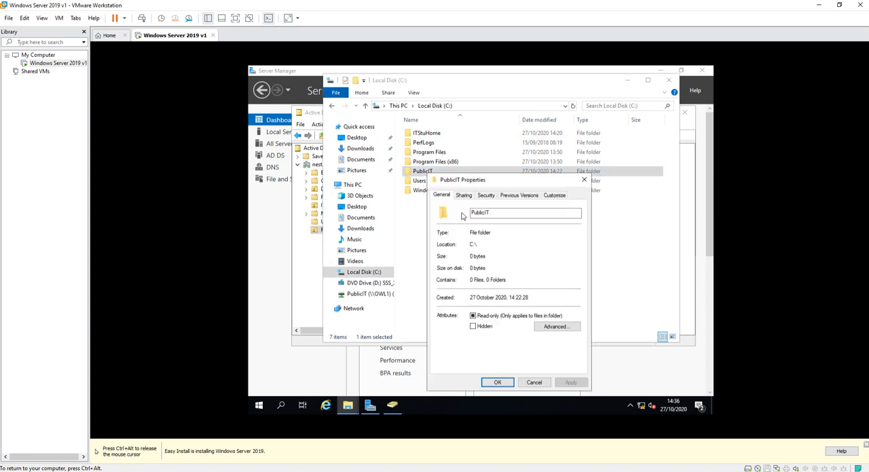
pyautogui.click(463, 196)
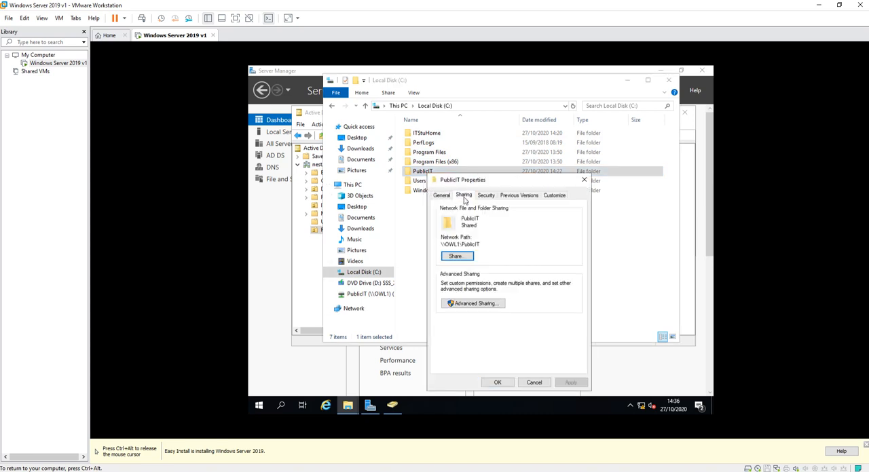
pyautogui.click(473, 303)
pyautogui.click(463, 319)
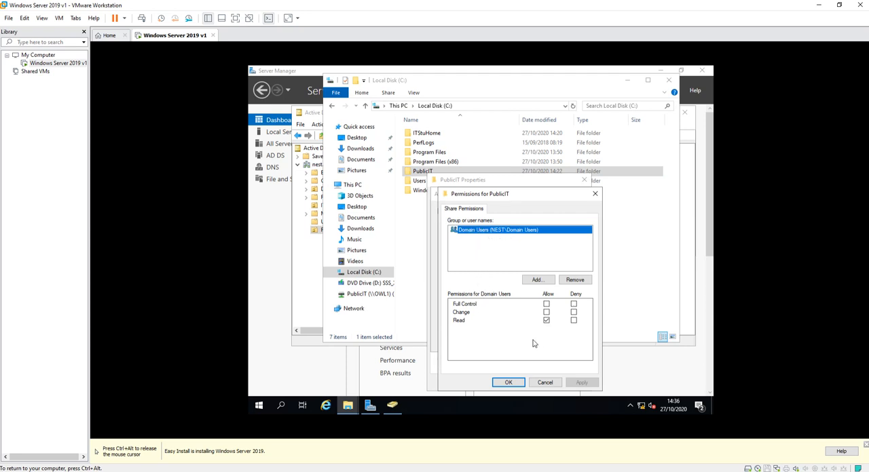
pyautogui.click(550, 384)
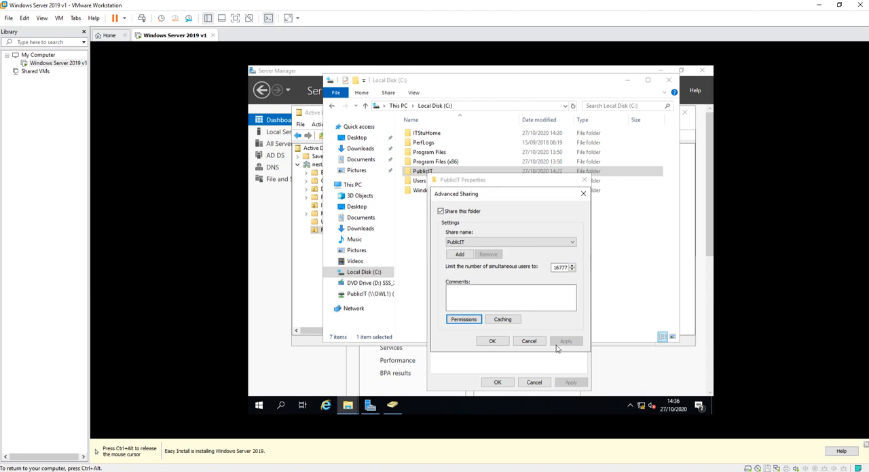
pyautogui.click(495, 341)
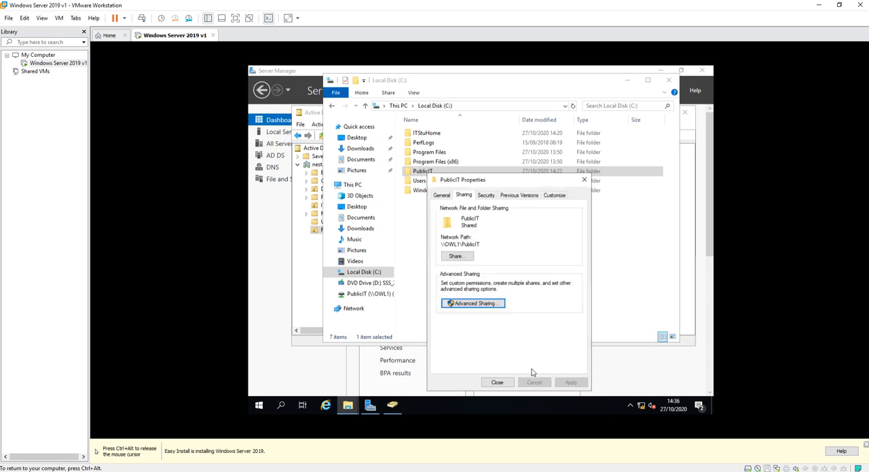
pyautogui.click(496, 383)
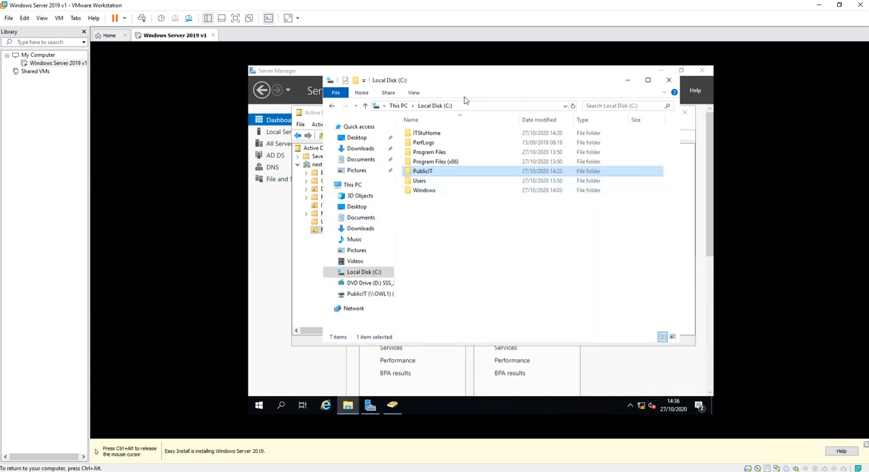
# Move the Local Disk (C:) window aside and switch back to Active Directory Users and Computers.
pyautogui.moveTo(458, 81); pyautogui.dragTo(478, 88)
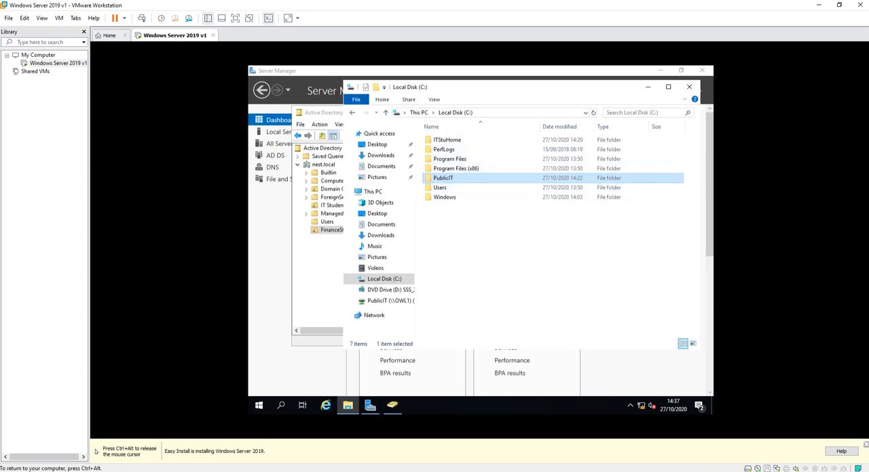
pyautogui.moveTo(497, 93); pyautogui.dragTo(496, 105)
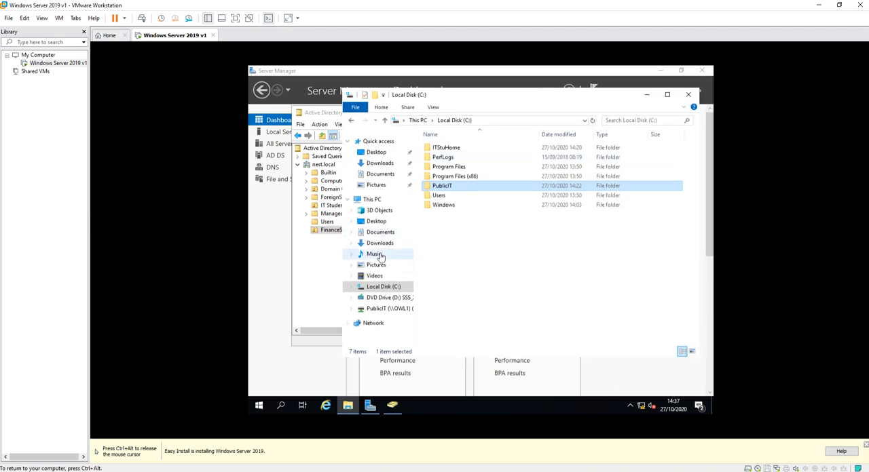
pyautogui.click(309, 264)
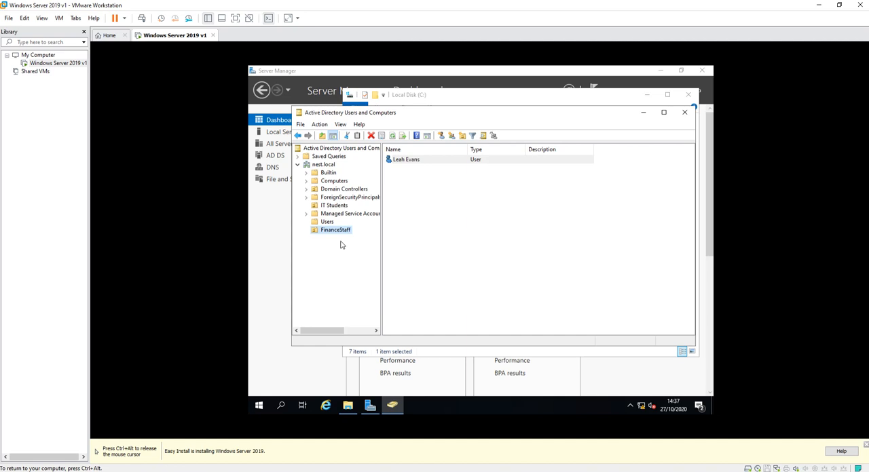
# Create a global security group named ITStuGroup in the IT Students organizational unit.
pyautogui.click(330, 207)
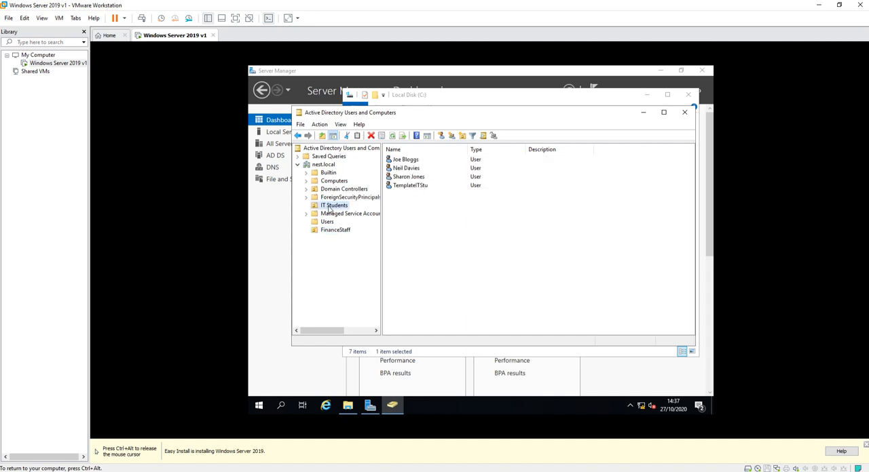
pyautogui.rightClick(330, 208)
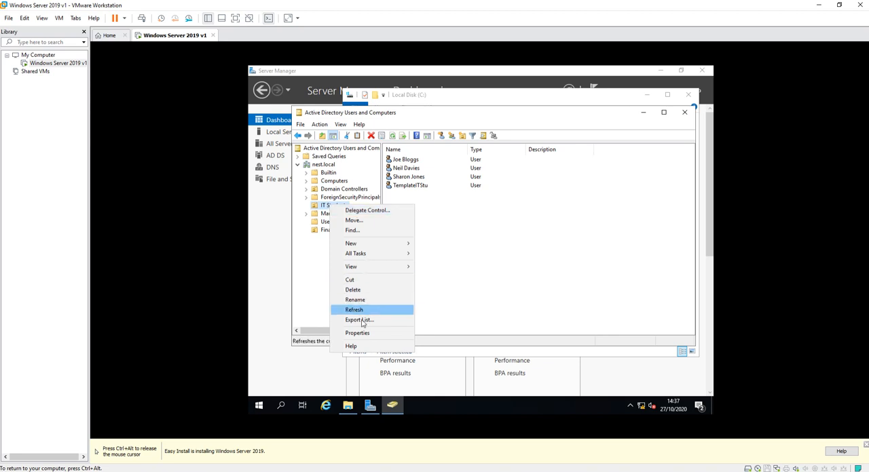
pyautogui.moveTo(369, 245)
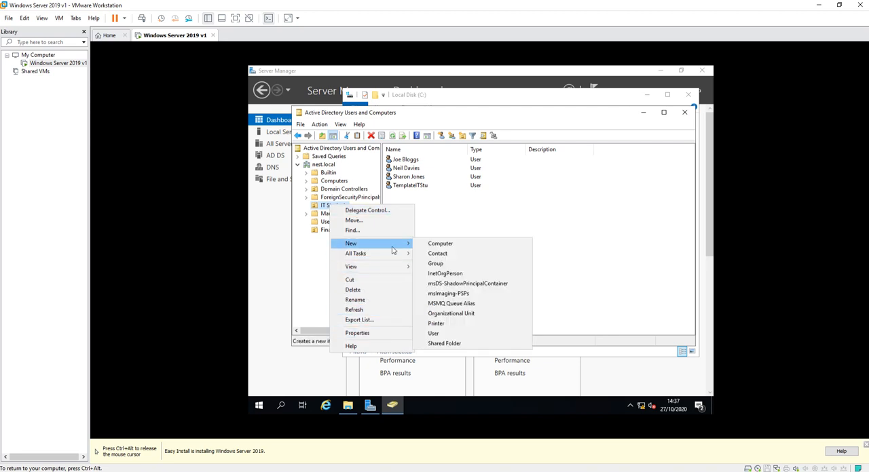
pyautogui.click(441, 265)
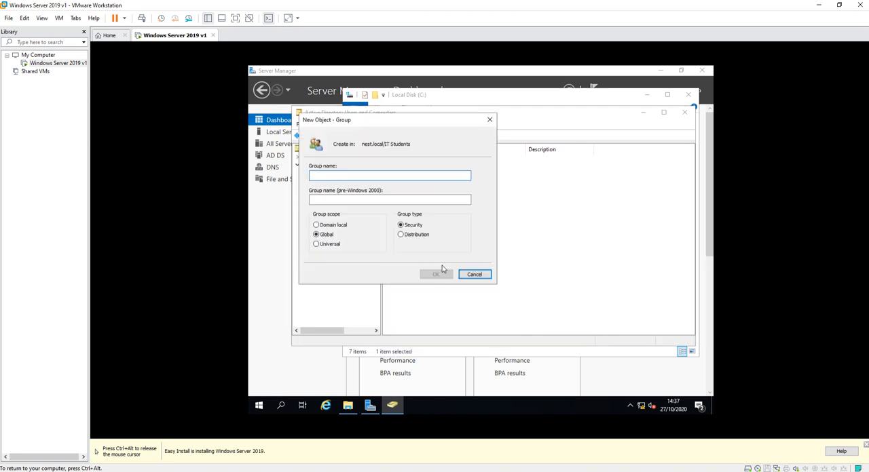
pyautogui.write('ITStuGroup')
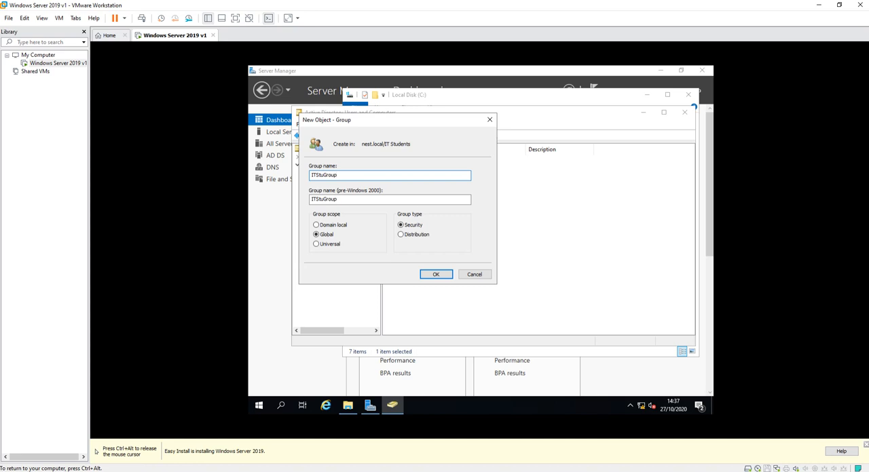
pyautogui.click(441, 275)
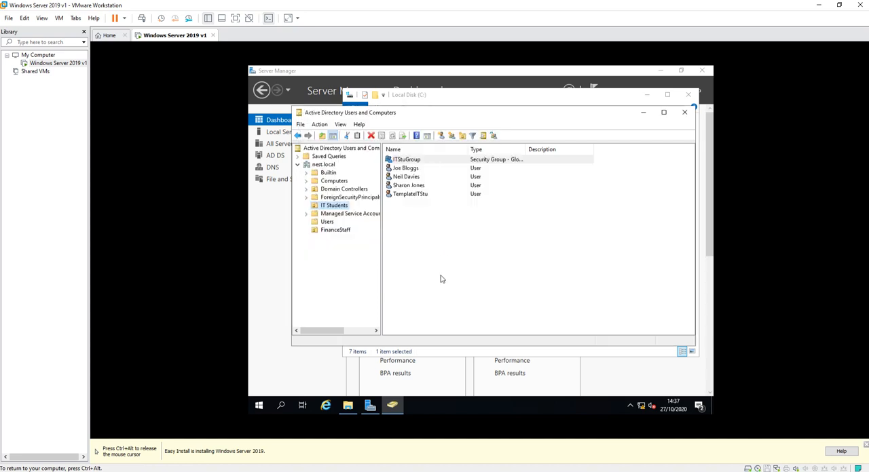
# Create a global security group named FinanceStaffGroup in the FinanceStaff organizational unit.
pyautogui.click(343, 230)
pyautogui.rightClick(331, 230)
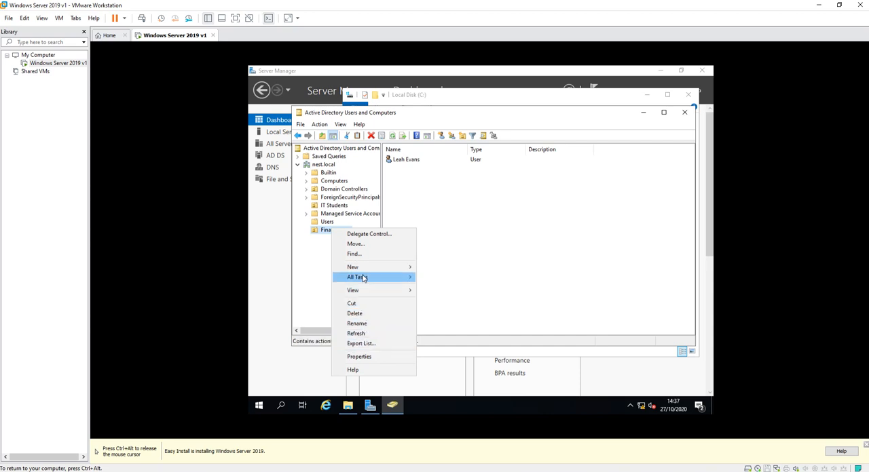
pyautogui.moveTo(372, 273)
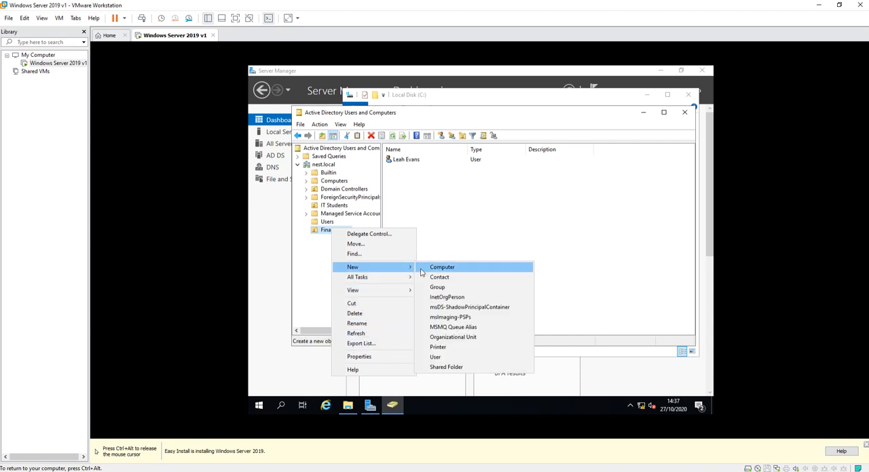
pyautogui.click(451, 289)
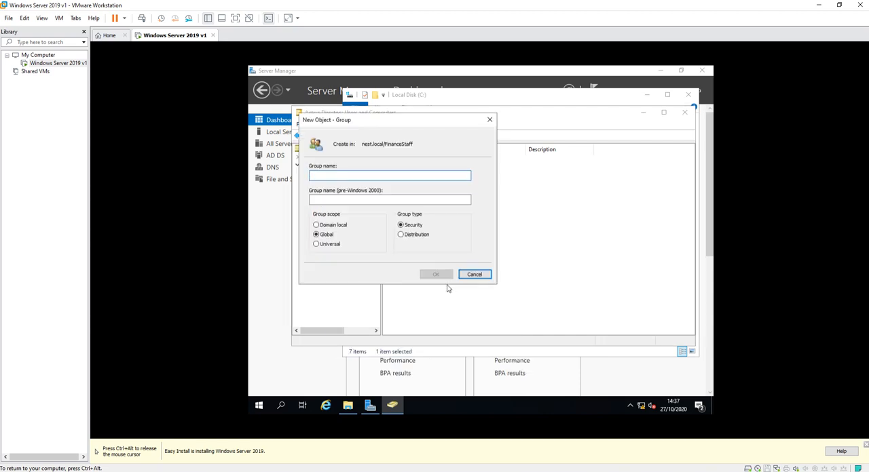
pyautogui.write('FinanceStaffGroup')
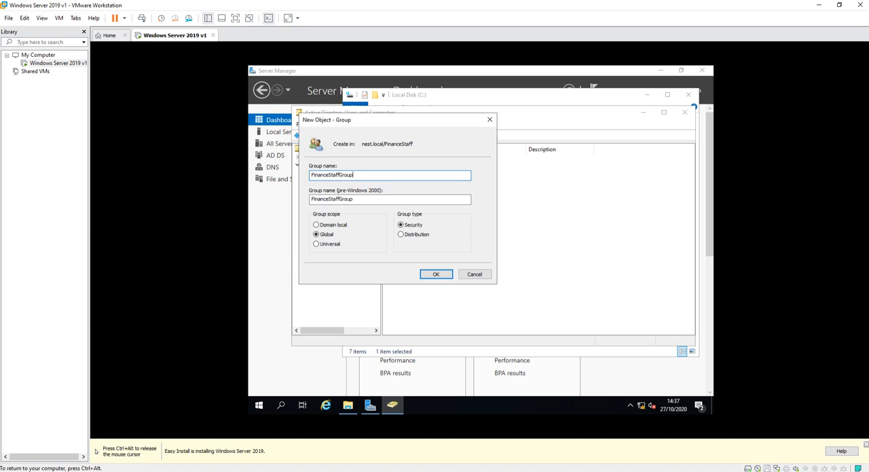
pyautogui.click(435, 274)
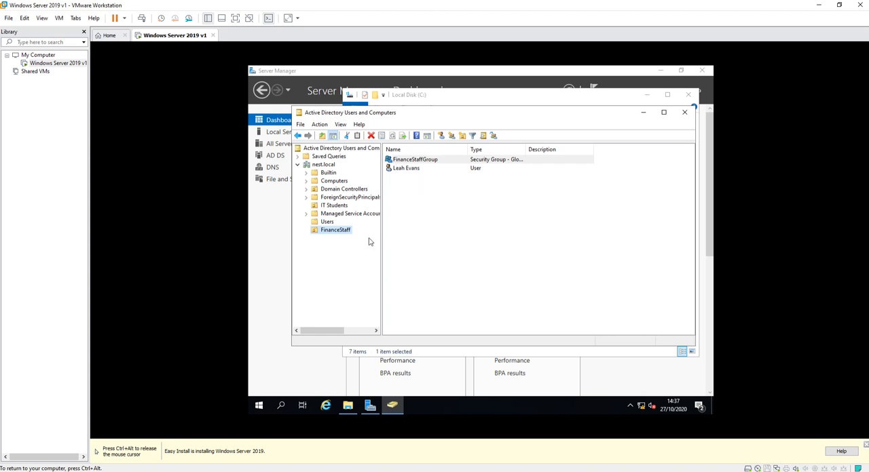
# Make the TemplateITStu user in IT Students a member of ITStuGroup, looking the group up as "itstu", and apply the change.
pyautogui.click(333, 207)
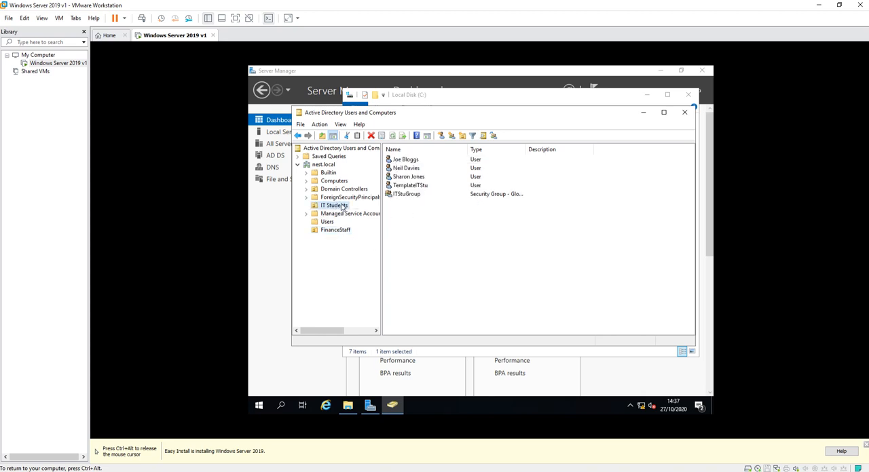
pyautogui.click(405, 186)
pyautogui.rightClick(406, 187)
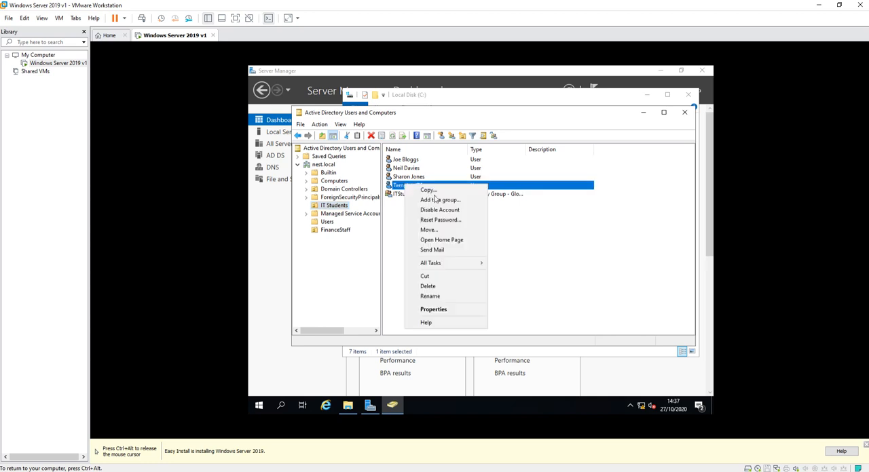
pyautogui.click(429, 311)
pyautogui.click(434, 127)
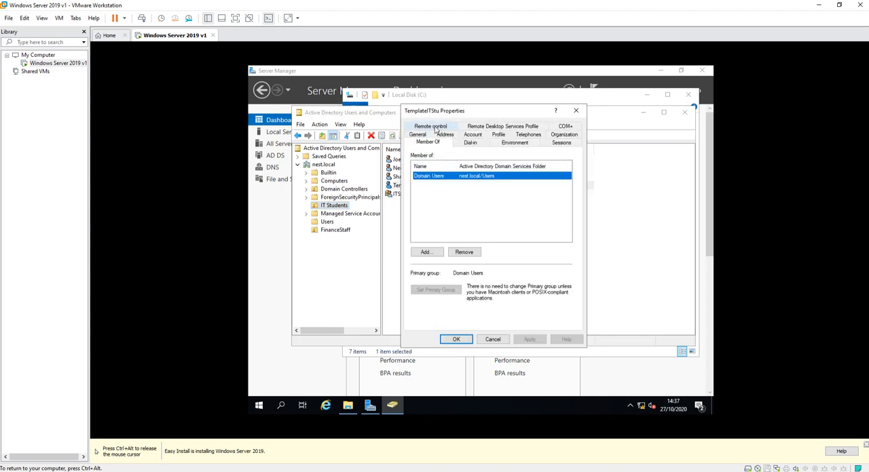
pyautogui.click(425, 253)
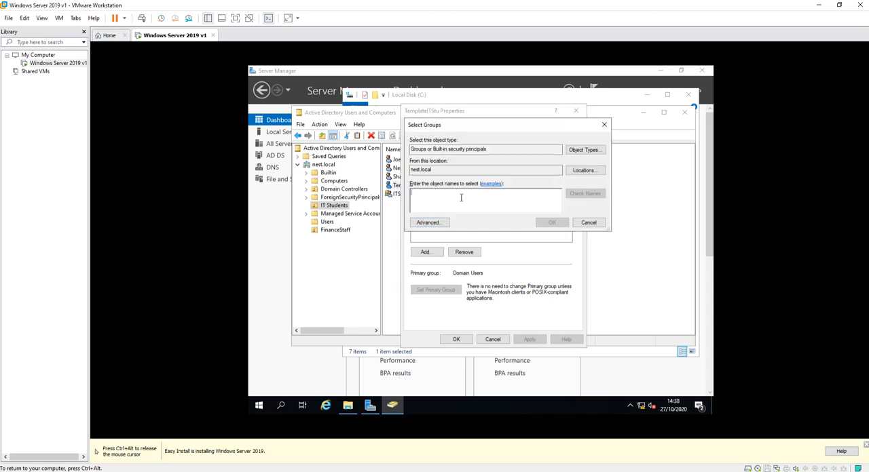
pyautogui.write('itstu')
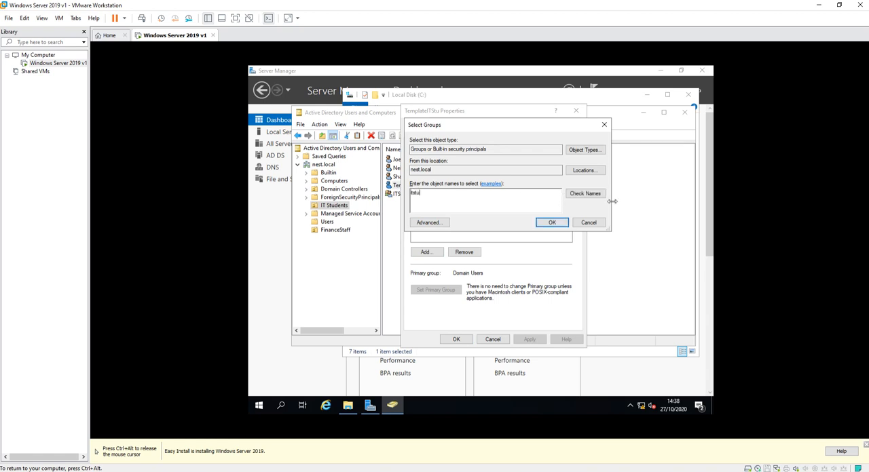
pyautogui.click(582, 195)
pyautogui.click(552, 223)
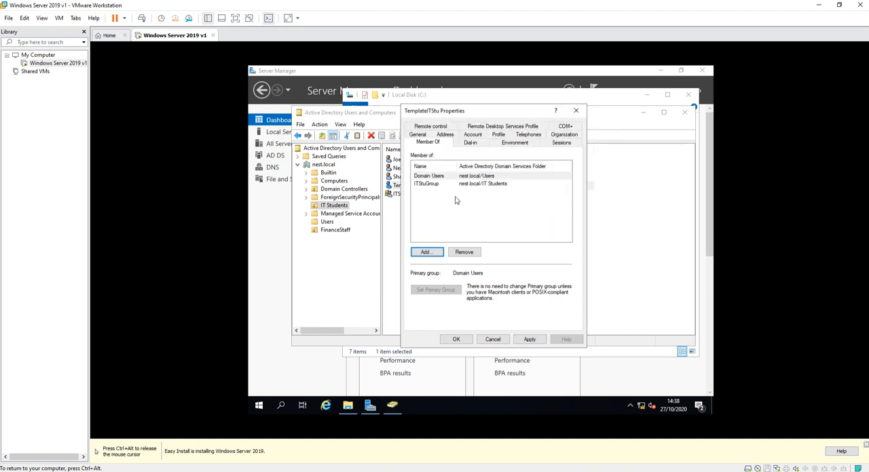
pyautogui.click(434, 186)
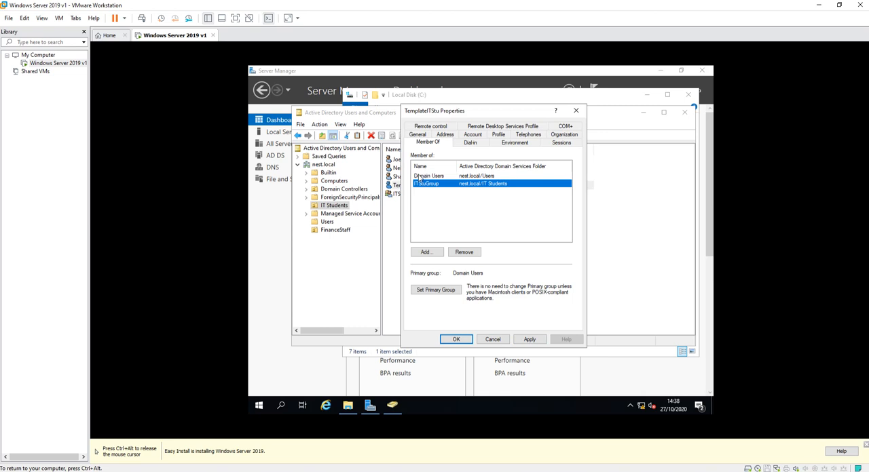
pyautogui.click(531, 339)
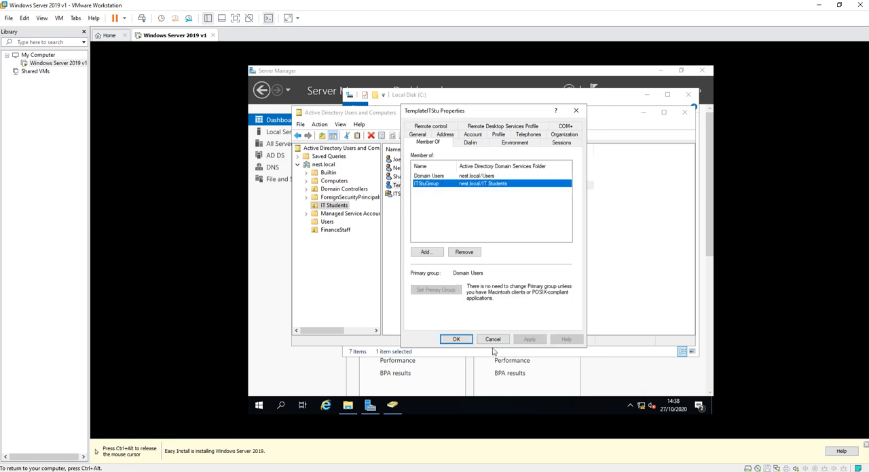
pyautogui.click(454, 340)
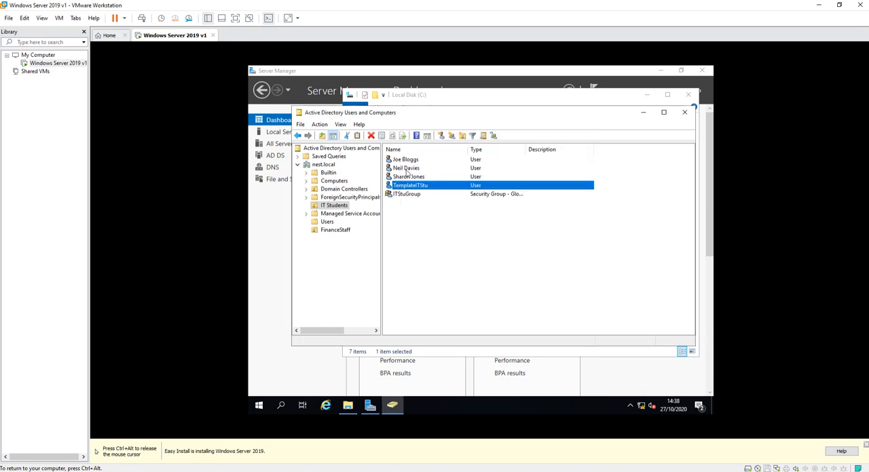
# Make the first user listed in IT Students a member of ITStuGroup, looking the group up as "itstu", and apply the change.
pyautogui.click(408, 161)
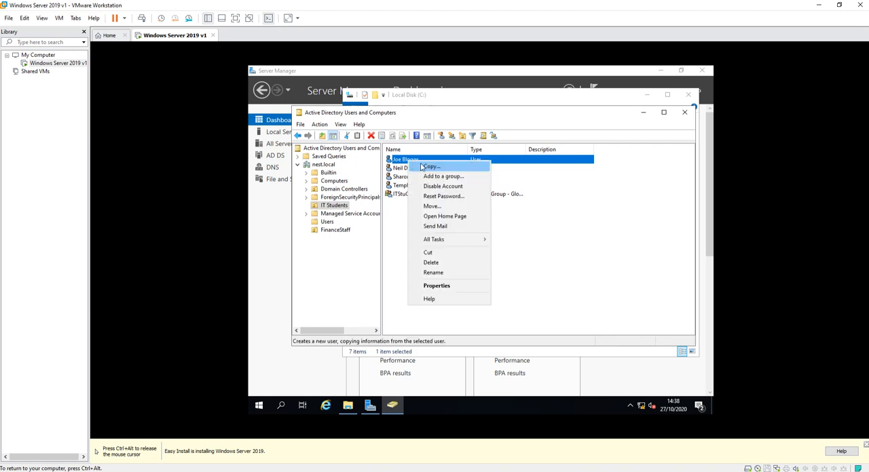
pyautogui.click(436, 285)
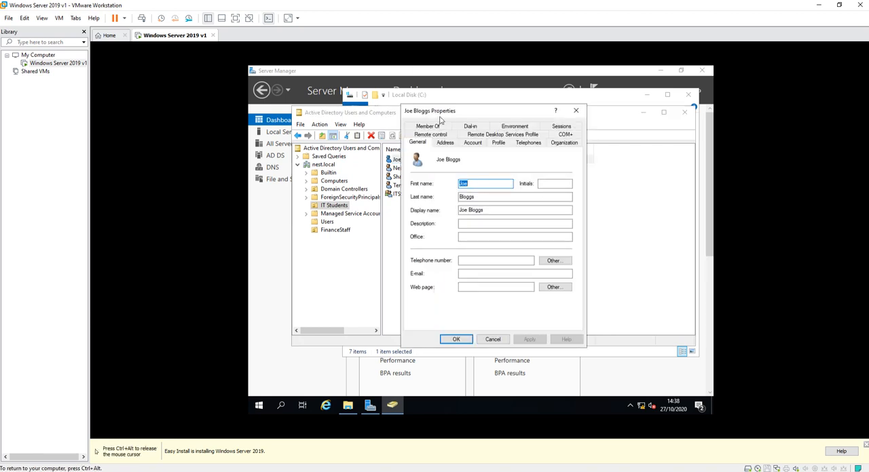
pyautogui.click(434, 127)
pyautogui.click(428, 252)
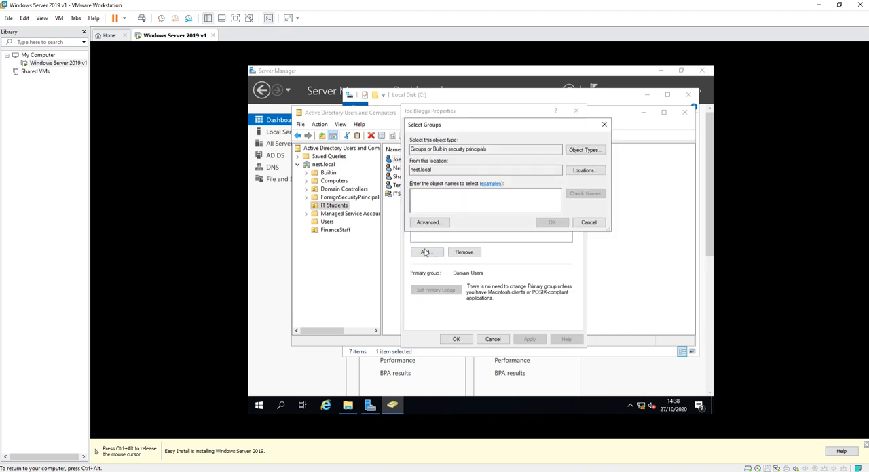
pyautogui.write('itstu')
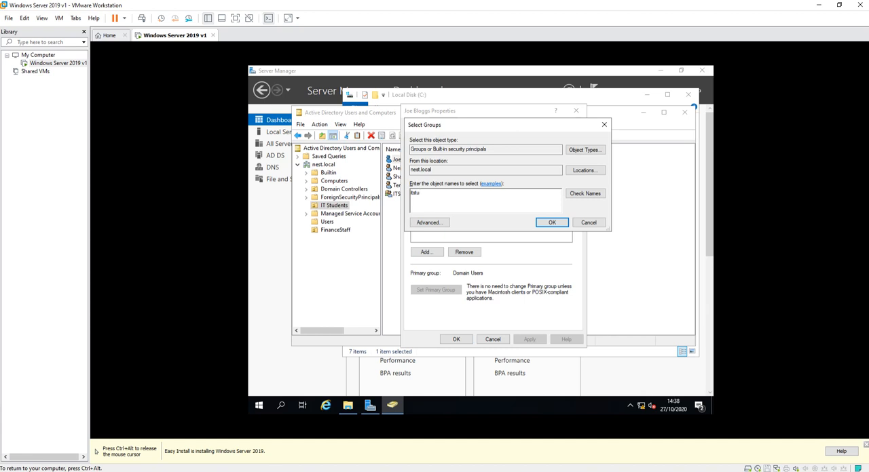
pyautogui.click(574, 197)
pyautogui.click(551, 223)
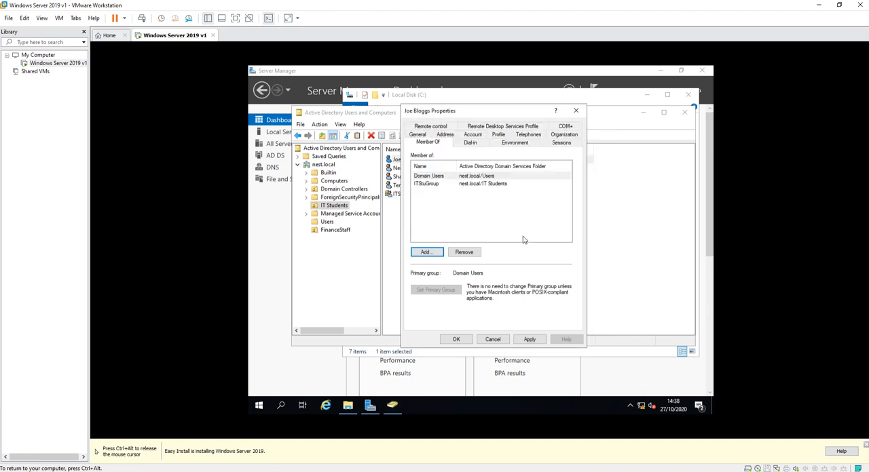
pyautogui.click(519, 341)
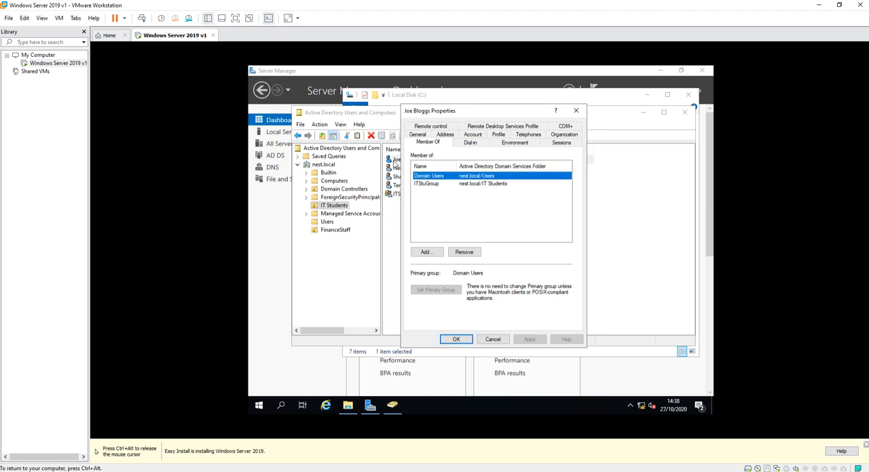
pyautogui.click(460, 339)
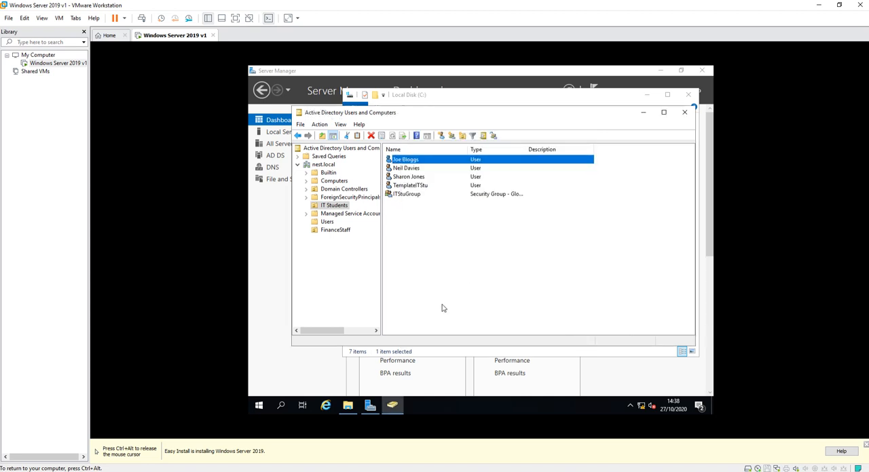
# Switch to File Explorer and open the advanced sharing permissions of the PublicIT folder on Local Disk (C:).
pyautogui.hotkey('ctrl', 'alt')
pyautogui.click(347, 405)
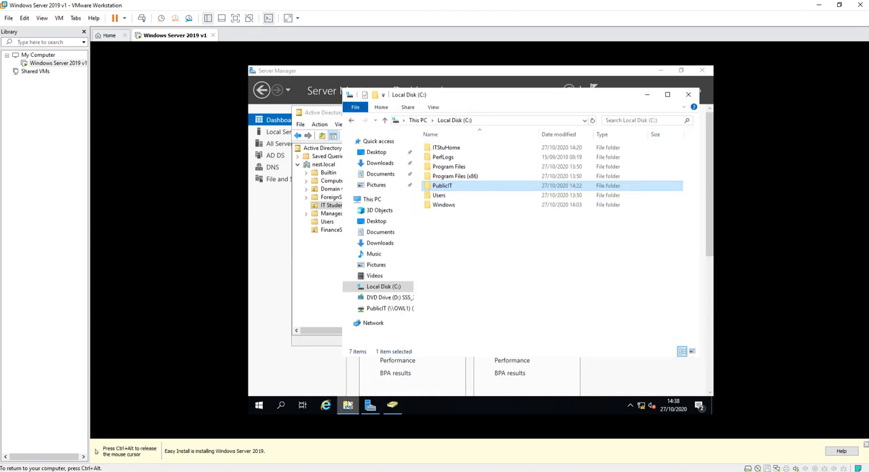
pyautogui.rightClick(445, 187)
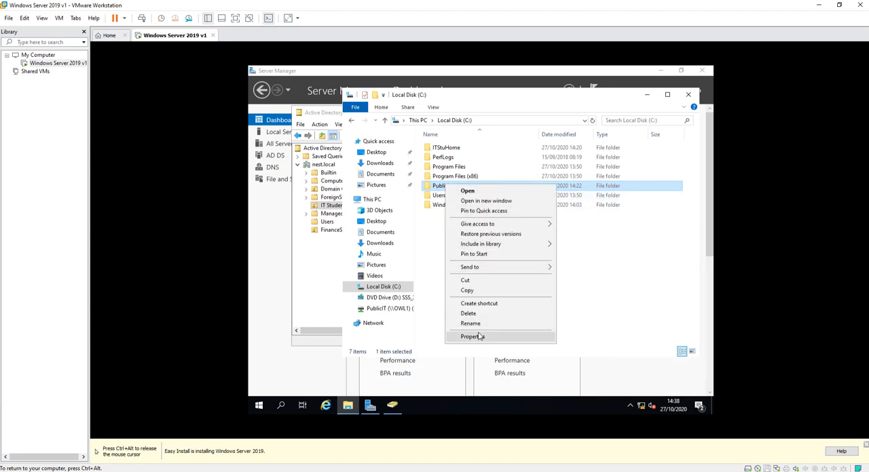
pyautogui.click(502, 337)
pyautogui.click(485, 195)
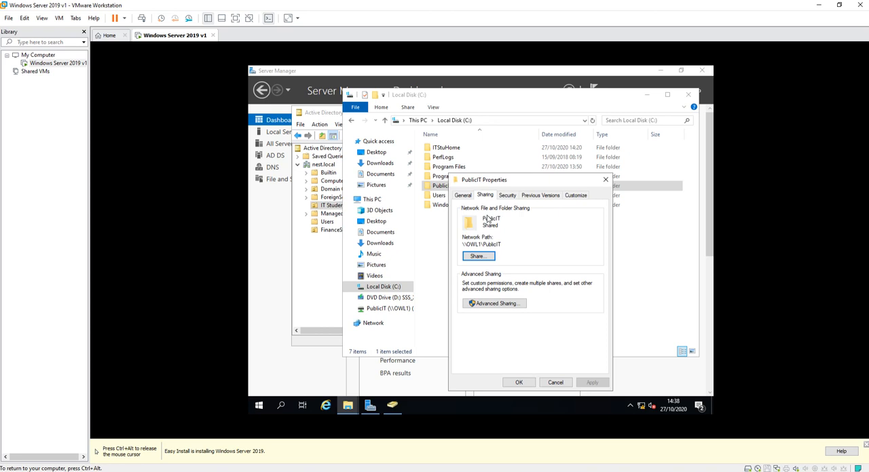
pyautogui.click(485, 306)
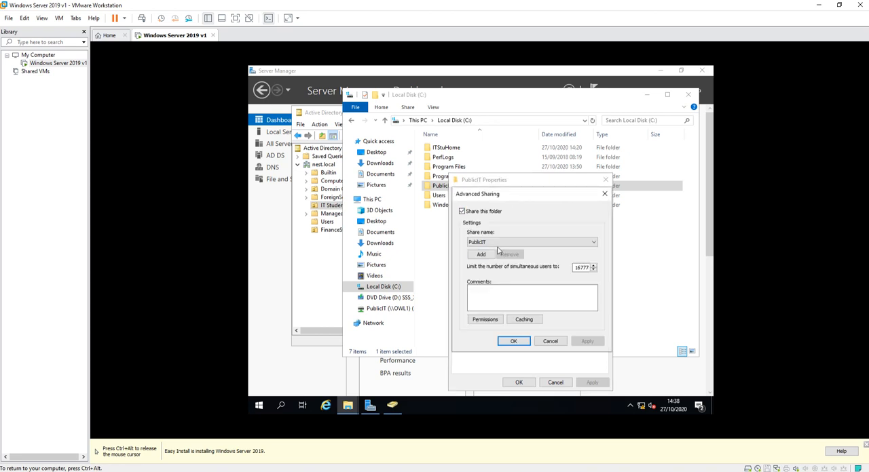
pyautogui.click(484, 319)
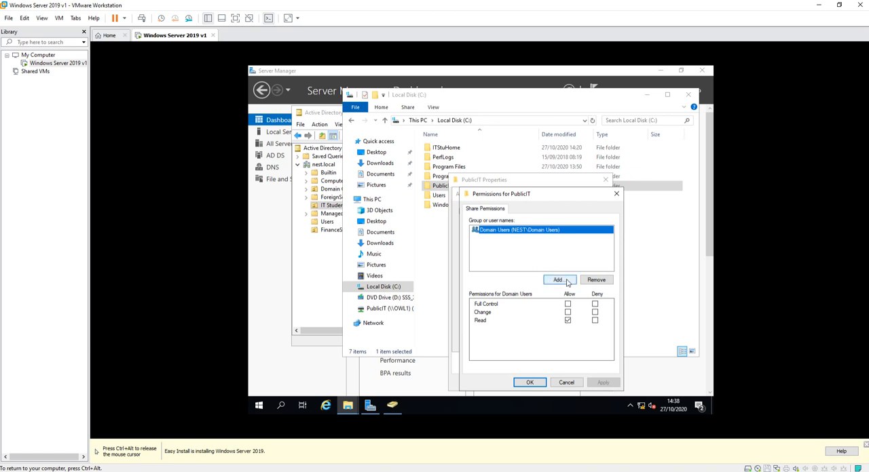
# Add ITStuGroup to the PublicIT share permissions, looking it up as "itstu", allow it Full Control, and apply the change.
pyautogui.click(569, 280)
pyautogui.write('I')
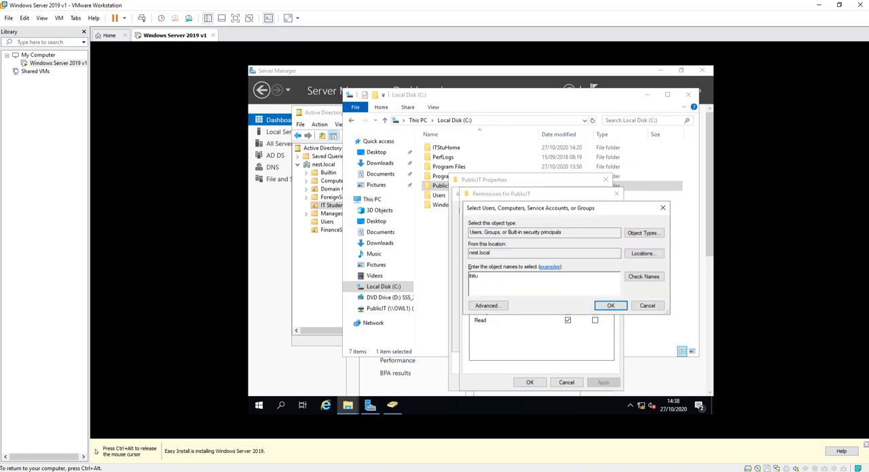
pyautogui.write('tstu')
pyautogui.click(643, 276)
pyautogui.click(596, 305)
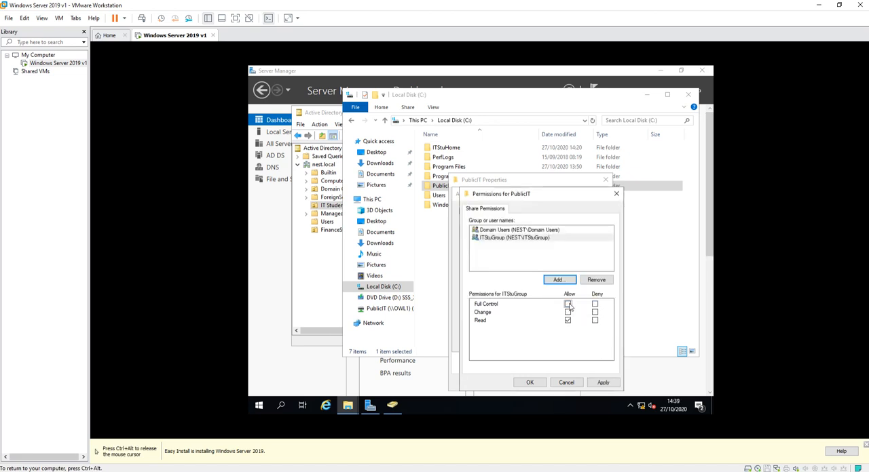
pyautogui.click(568, 305)
pyautogui.click(602, 383)
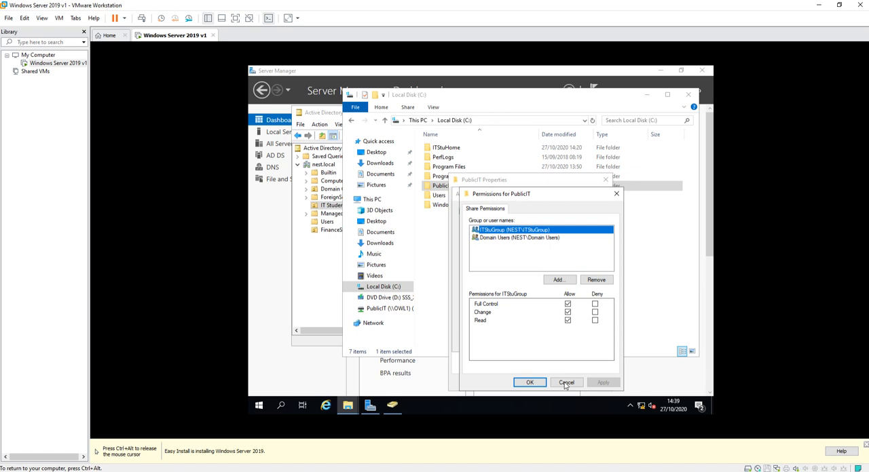
# Clear the Domain Users group's Read permission on the PublicIT share, apply the change, and accept the share permissions.
pyautogui.click(502, 238)
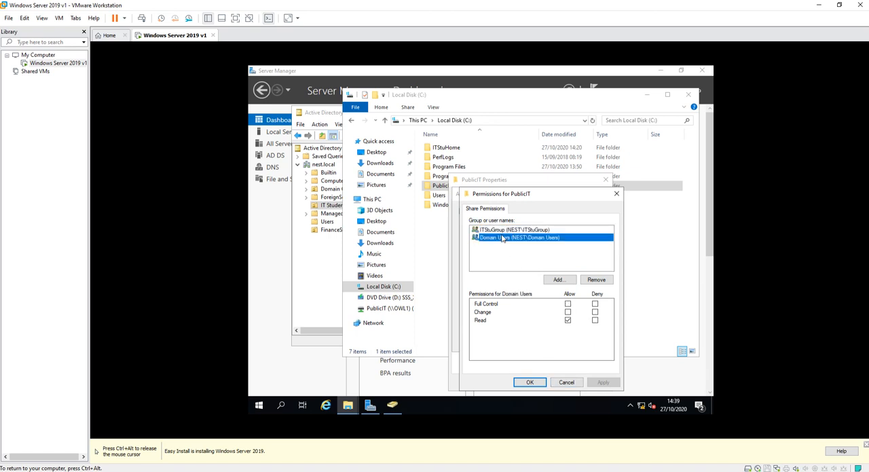
pyautogui.click(567, 321)
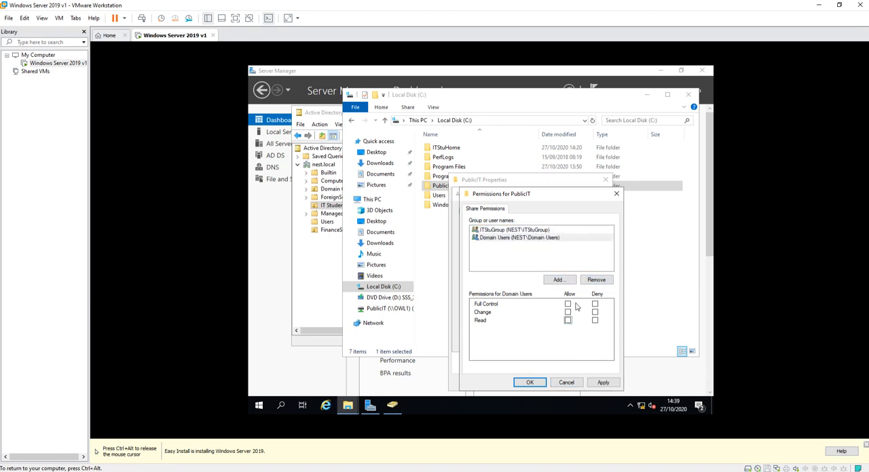
pyautogui.click(601, 383)
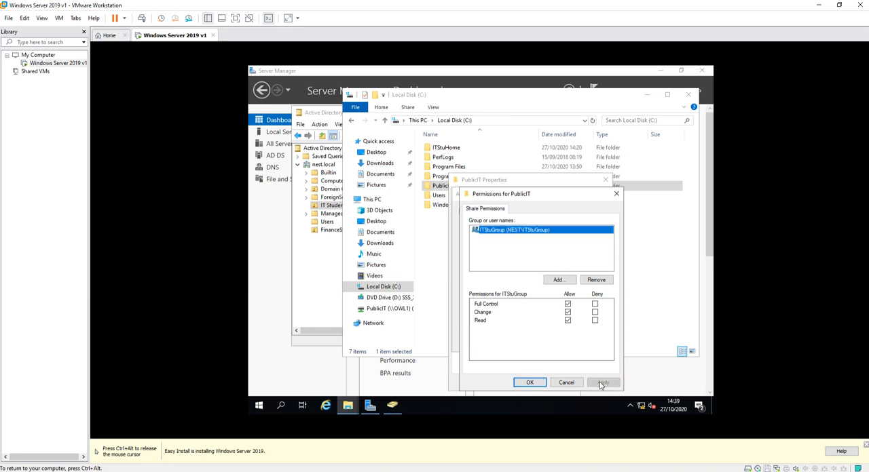
pyautogui.click(530, 384)
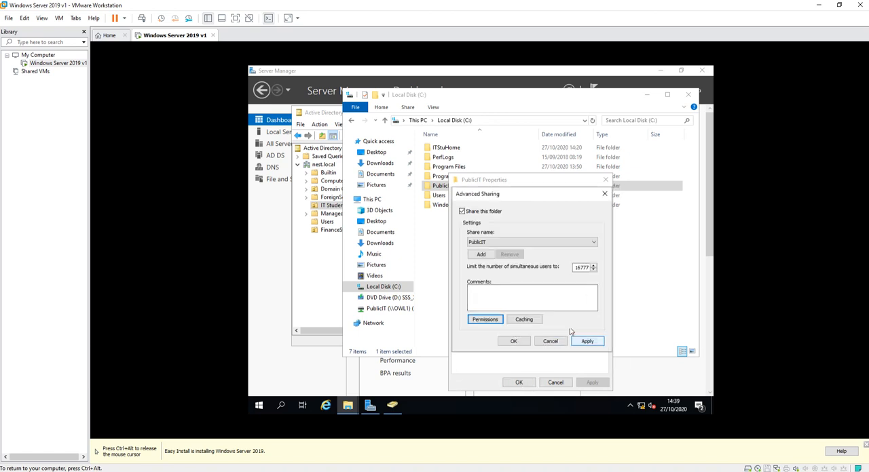
# Review the PublicIT share permissions, then apply the advanced sharing settings and close the folder's properties.
pyautogui.click(485, 319)
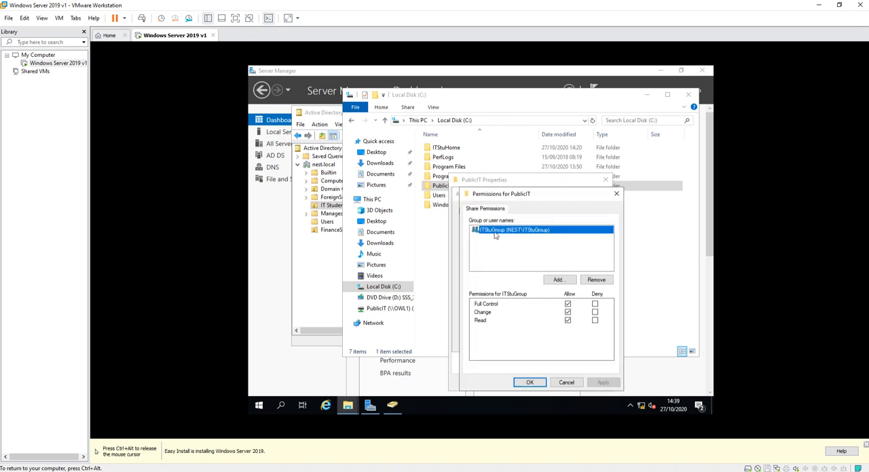
pyautogui.click(530, 383)
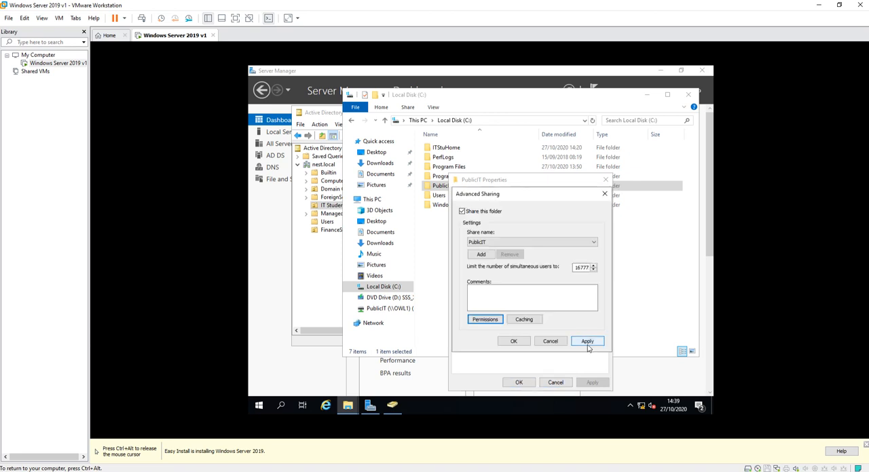
pyautogui.click(588, 345)
pyautogui.click(517, 343)
pyautogui.click(518, 382)
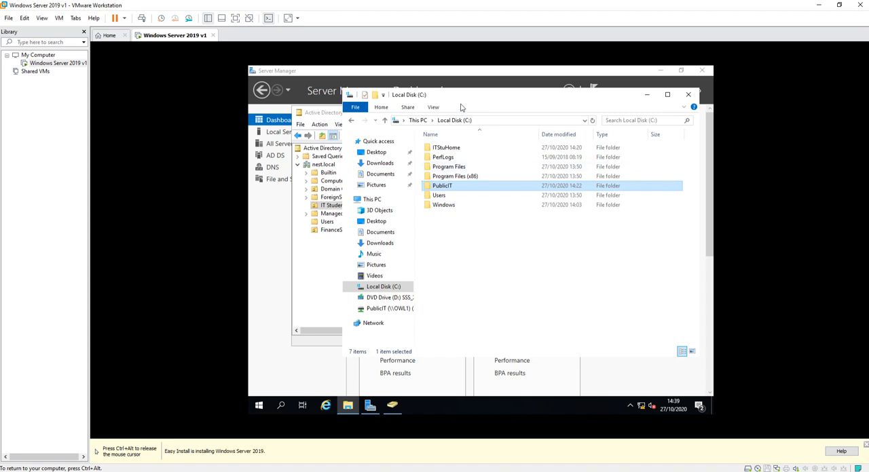
# Switch to Active Directory Users and Computers and make the user in FinanceStaff a member of FinanceStaffGroup, looking it up as "finance", and apply.
pyautogui.moveTo(549, 101); pyautogui.dragTo(601, 97)
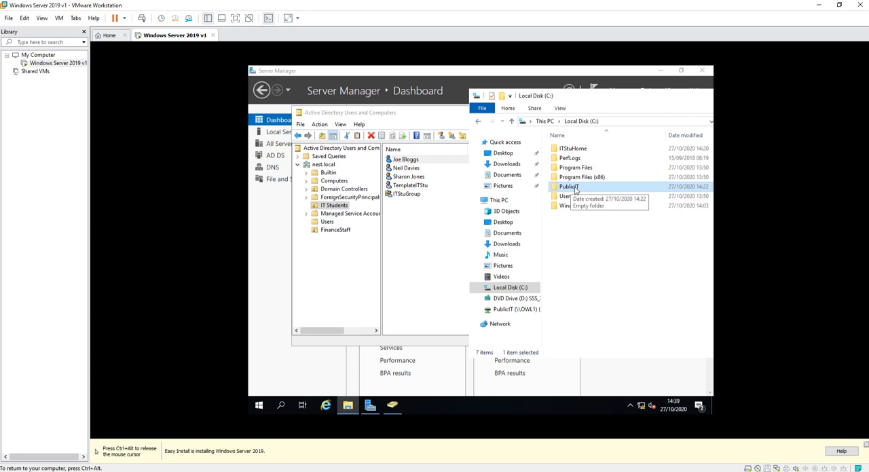
pyautogui.click(336, 233)
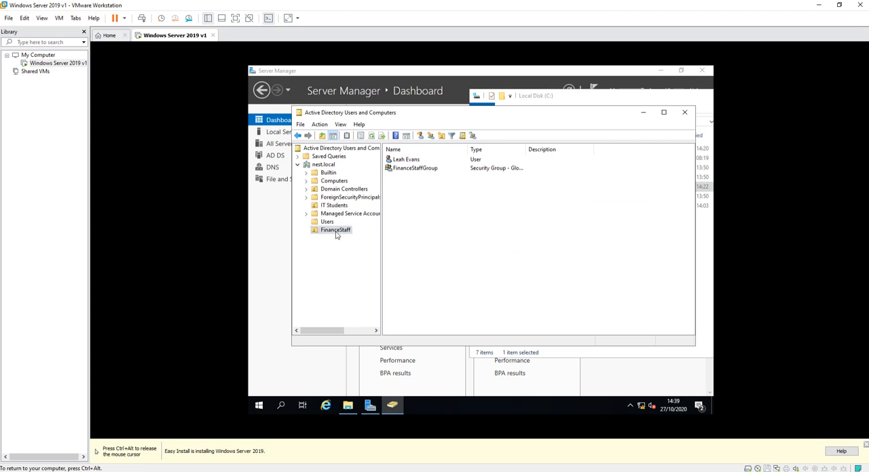
pyautogui.doubleClick(402, 159)
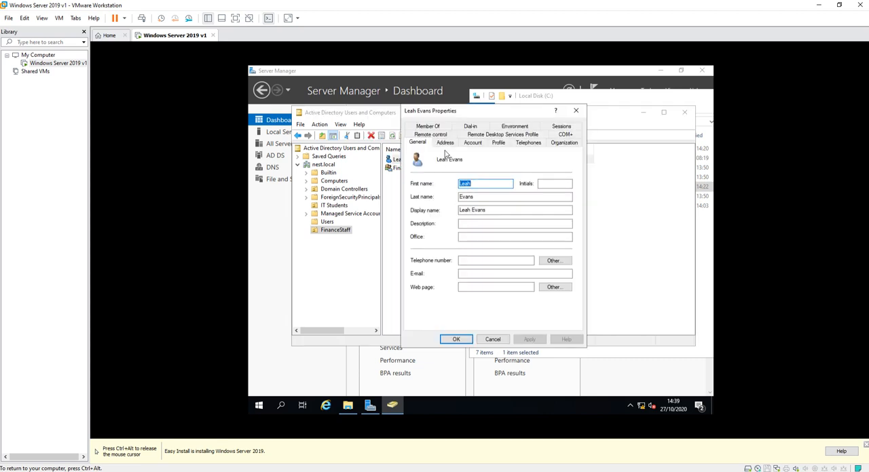
pyautogui.click(428, 126)
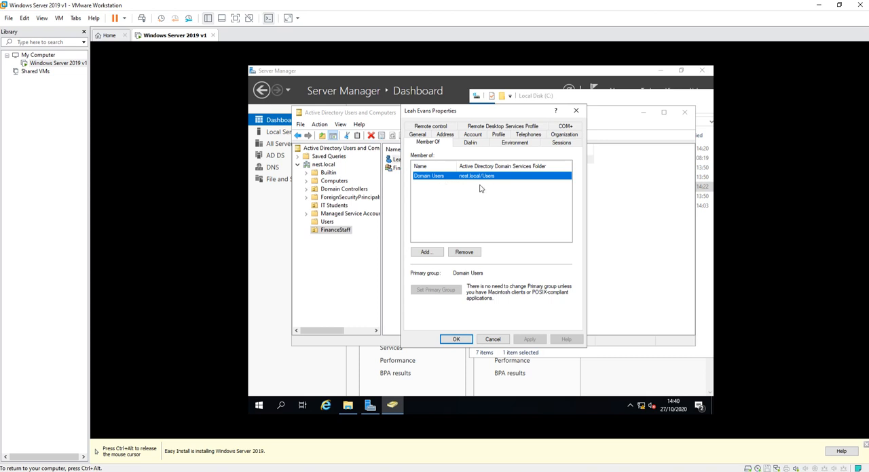
pyautogui.click(436, 255)
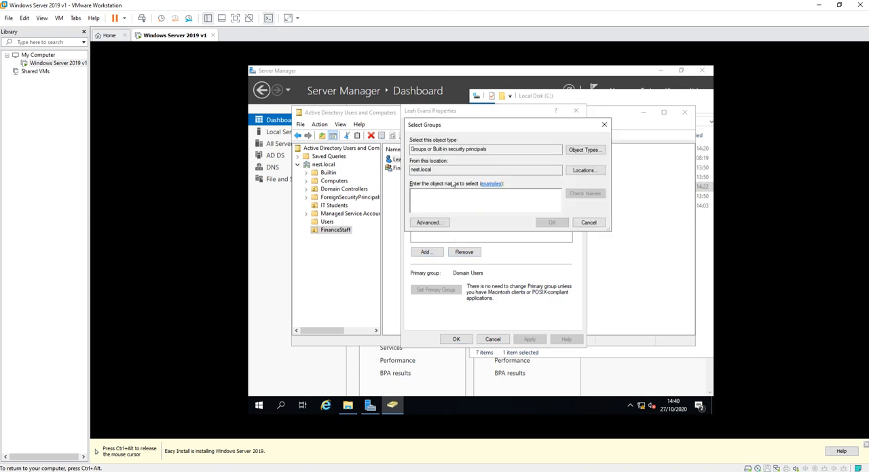
pyautogui.write('fi')
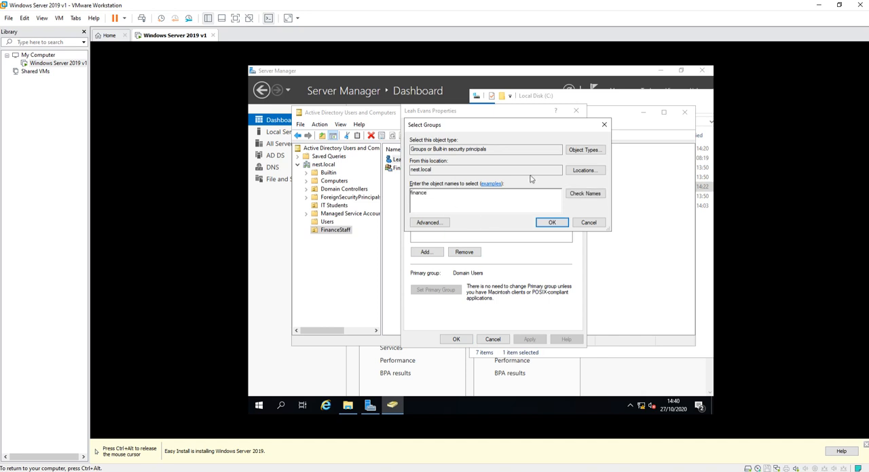
pyautogui.write('nance')
pyautogui.click(585, 193)
pyautogui.click(549, 224)
pyautogui.click(530, 339)
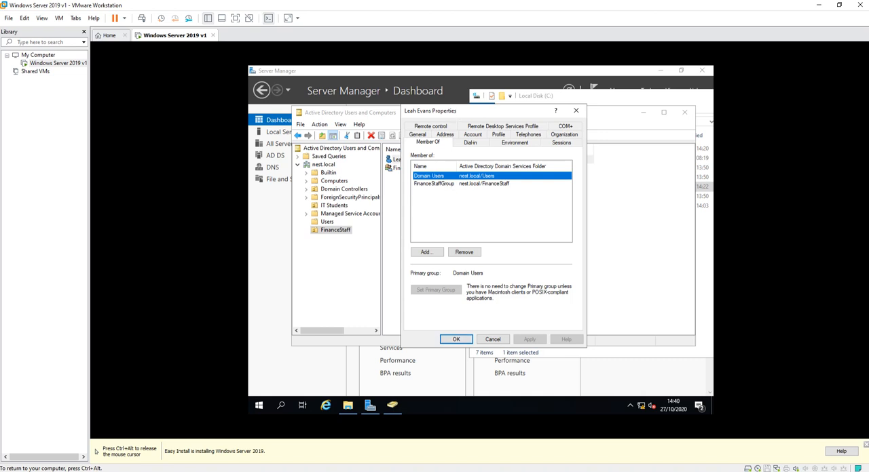
# Add ITStuGroup to the FinanceStaff user's group memberships, looking the group up as "itstu".
pyautogui.moveTo(435, 110); pyautogui.dragTo(508, 112)
pyautogui.click(499, 254)
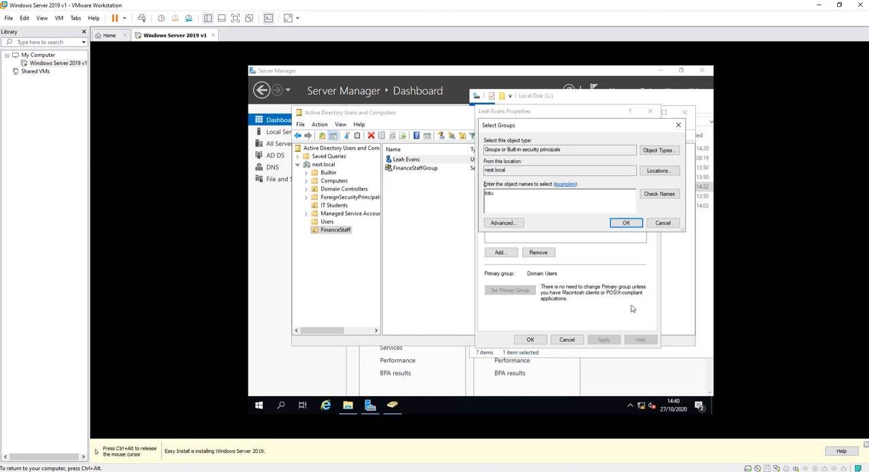
pyautogui.write('itstu')
pyautogui.click(658, 195)
pyautogui.click(622, 224)
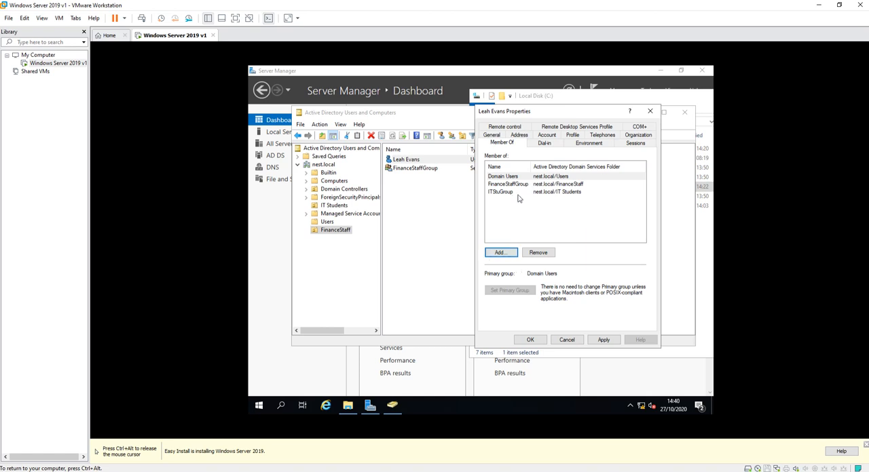
# Remove the FinanceStaff user from ITStuGroup and accept the user's properties.
pyautogui.click(506, 176)
pyautogui.click(503, 185)
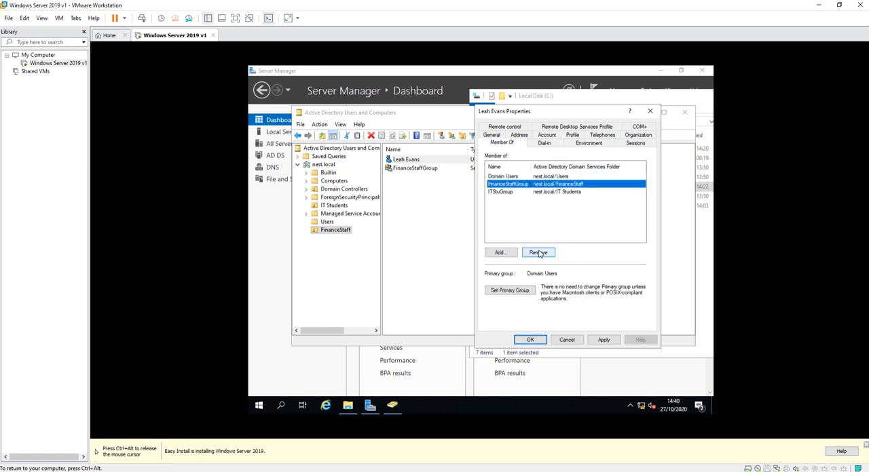
pyautogui.click(514, 194)
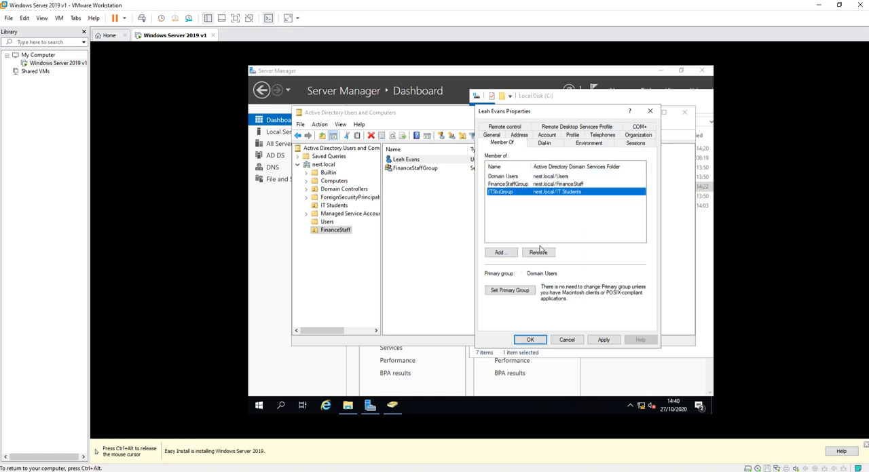
pyautogui.click(538, 252)
pyautogui.click(508, 269)
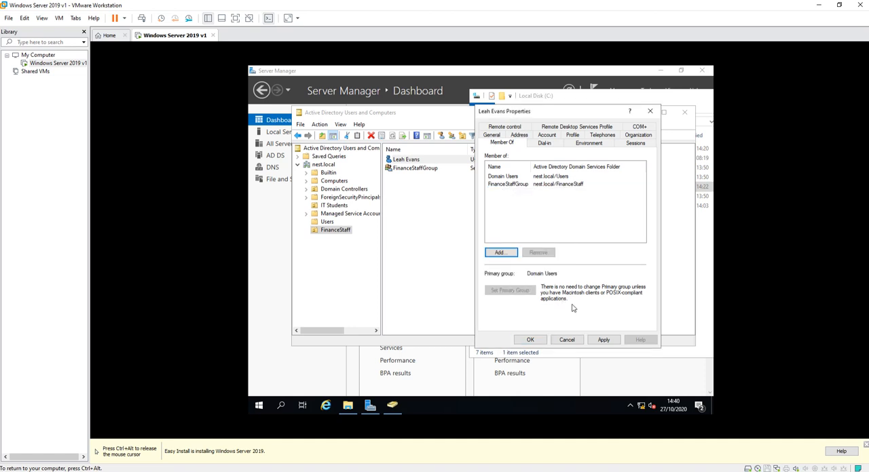
pyautogui.click(524, 340)
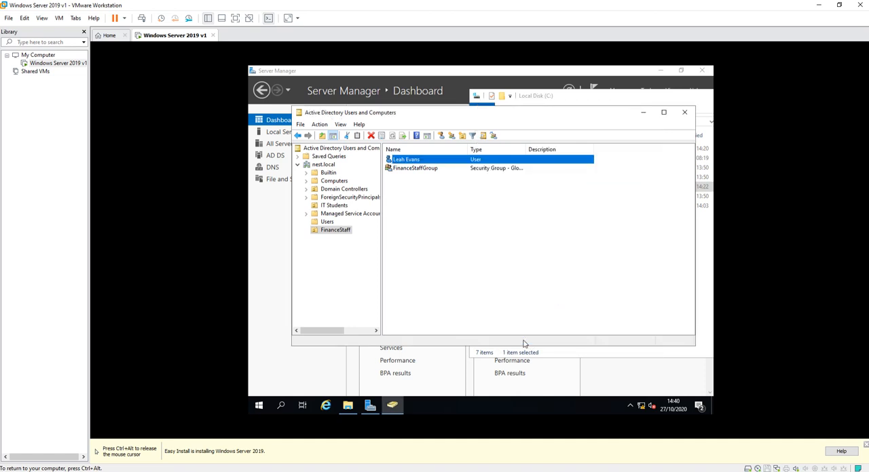
pyautogui.click(508, 239)
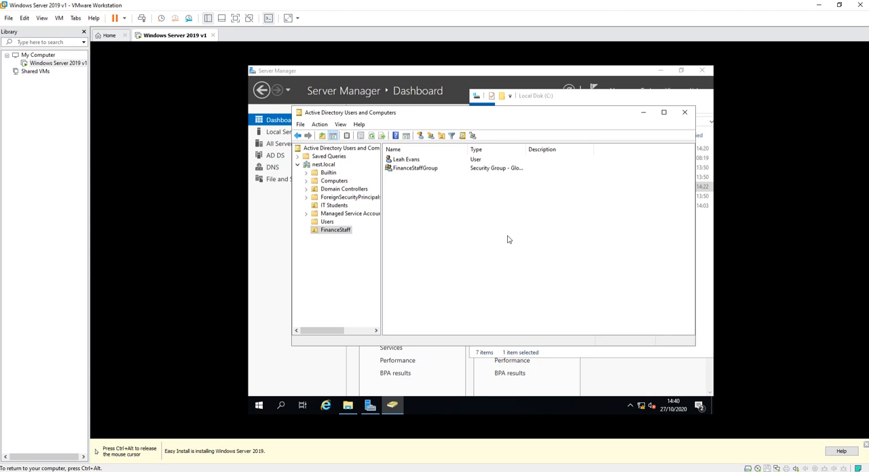